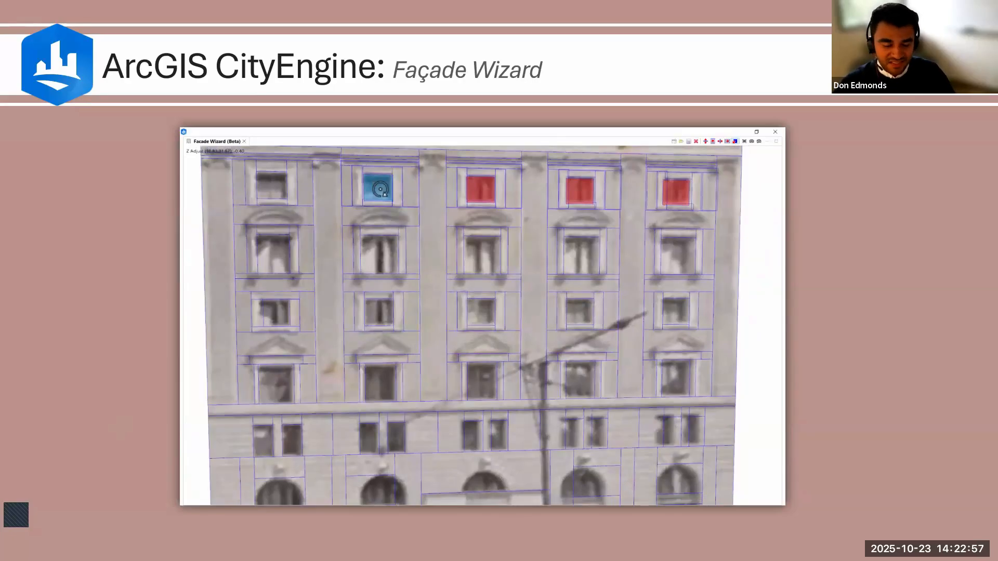
- Switch from the slides to the CityEngine scene and examine the Parkway Building on the historic map from several angles
key(Right)
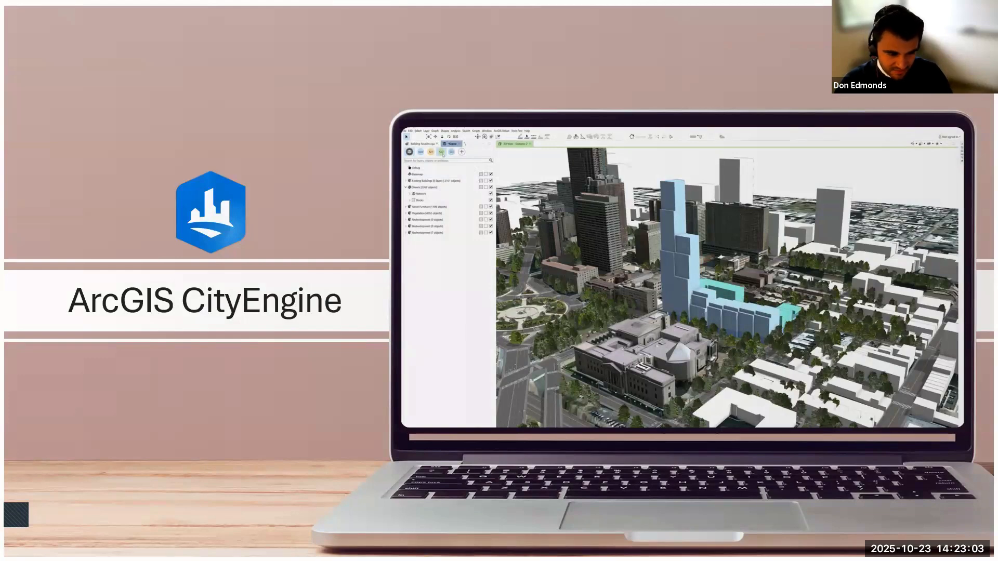
key(alt+Tab)
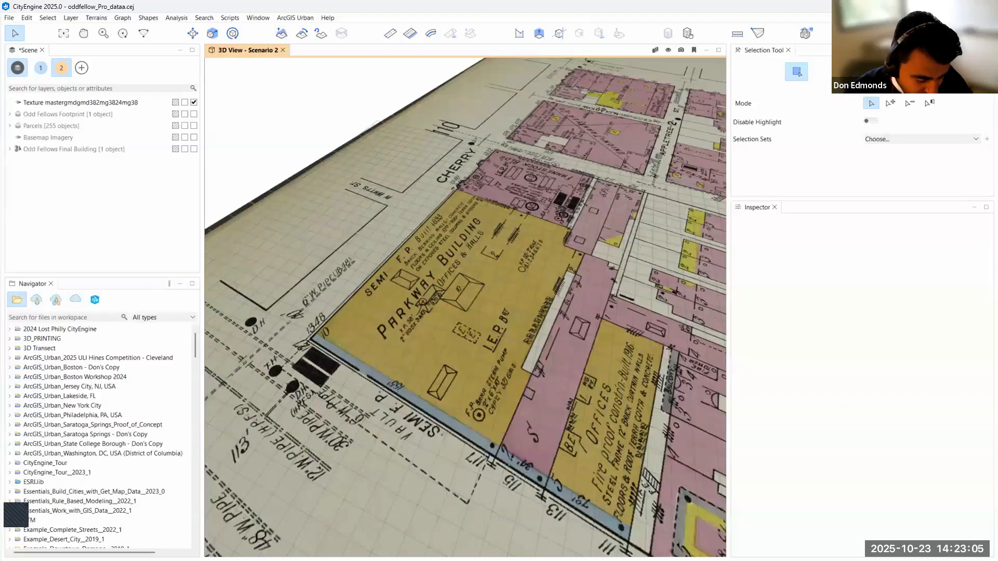
scroll(343, 334, down, 5)
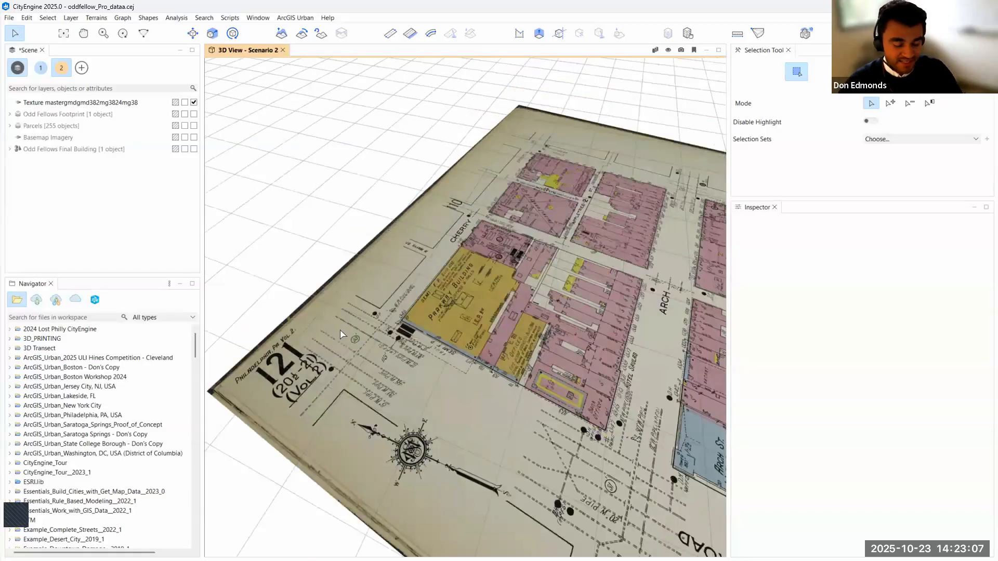
alt+drag(415, 310, 470, 355)
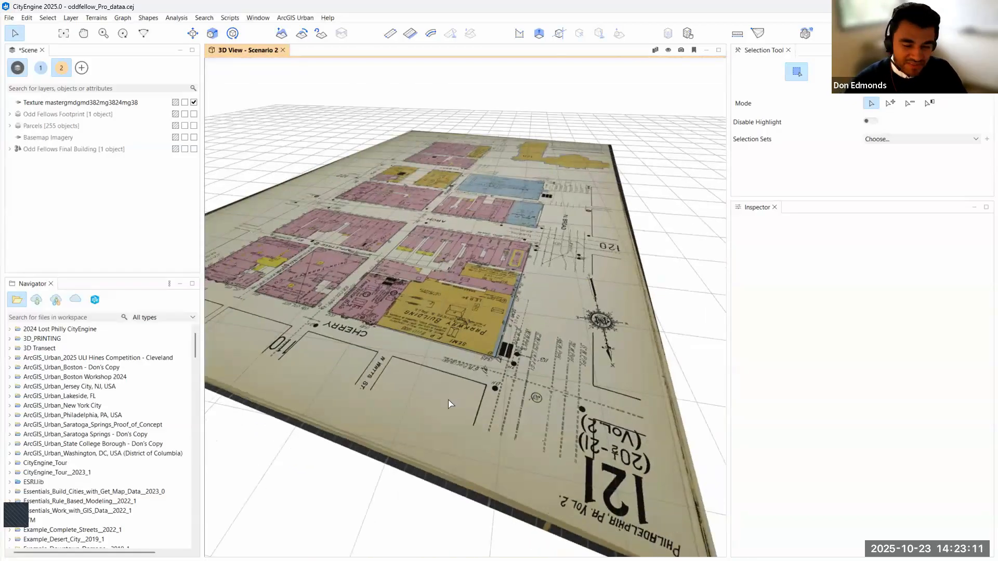
alt+drag(479, 323, 467, 341)
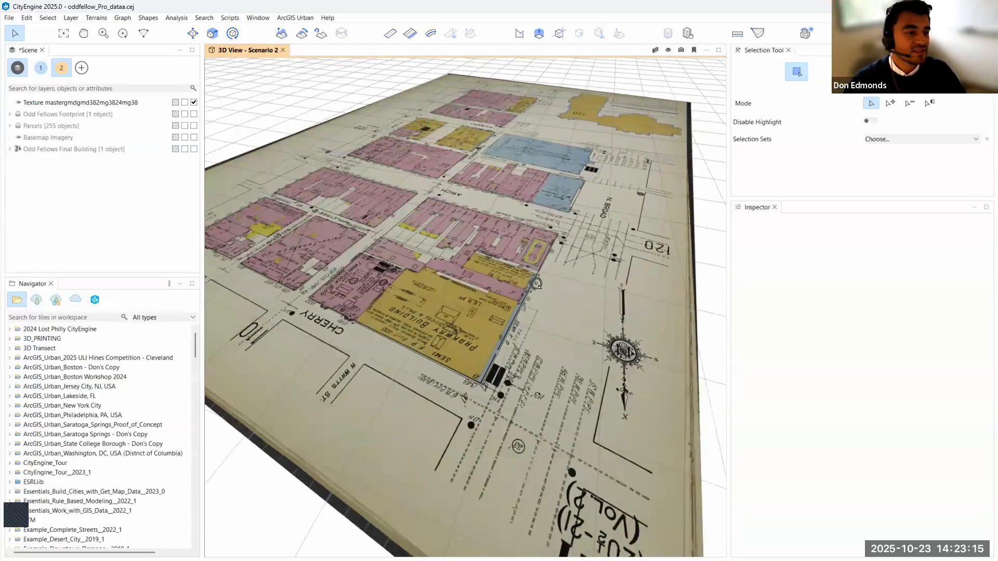
scroll(530, 286, up, 4)
alt+drag(534, 286, 529, 301)
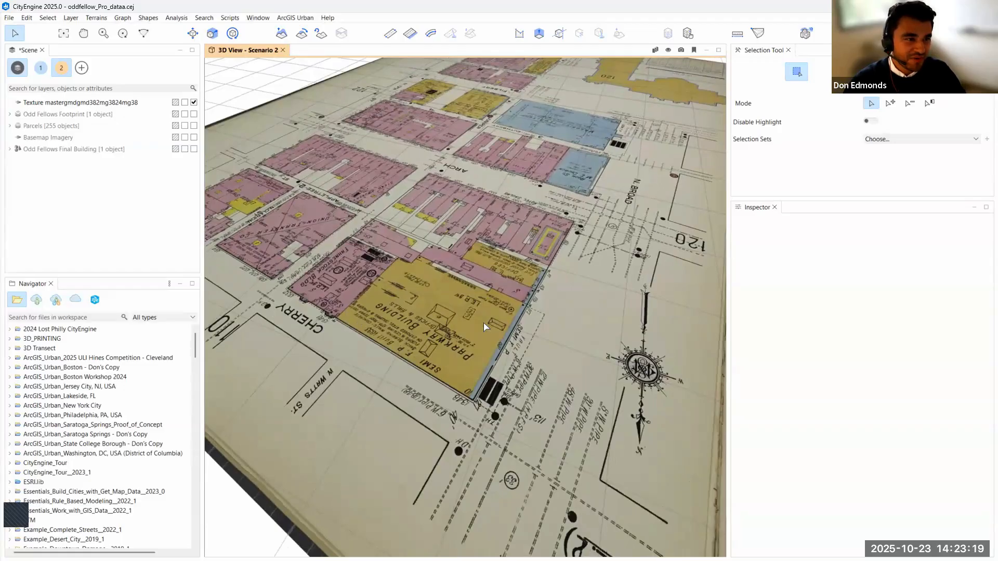
scroll(471, 288, up, 2)
alt+drag(166, 293, 175, 335)
scroll(566, 343, up, 3)
alt+drag(431, 311, 584, 220)
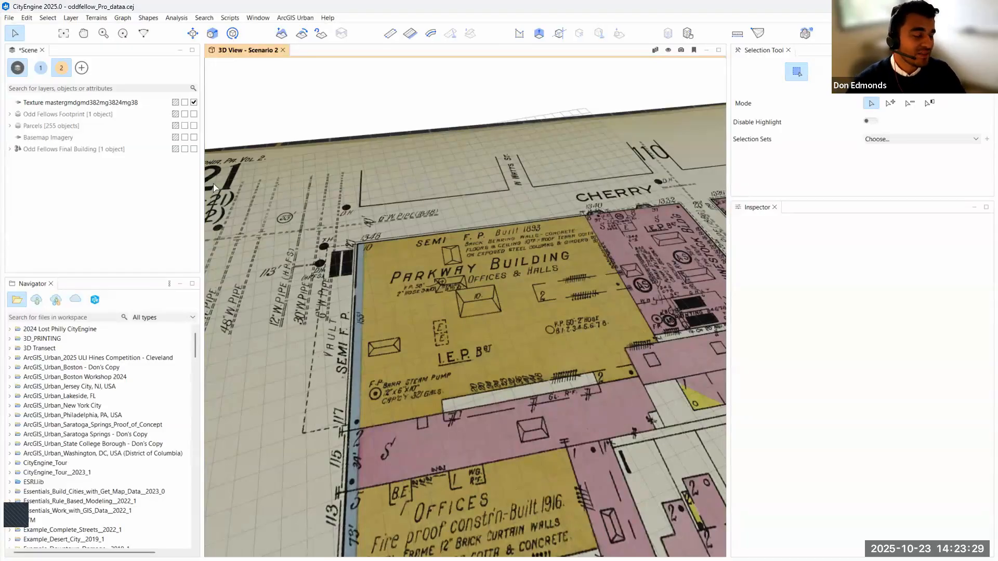
- Show the Odd Fellows Footprint layer over the historic map
click(193, 114)
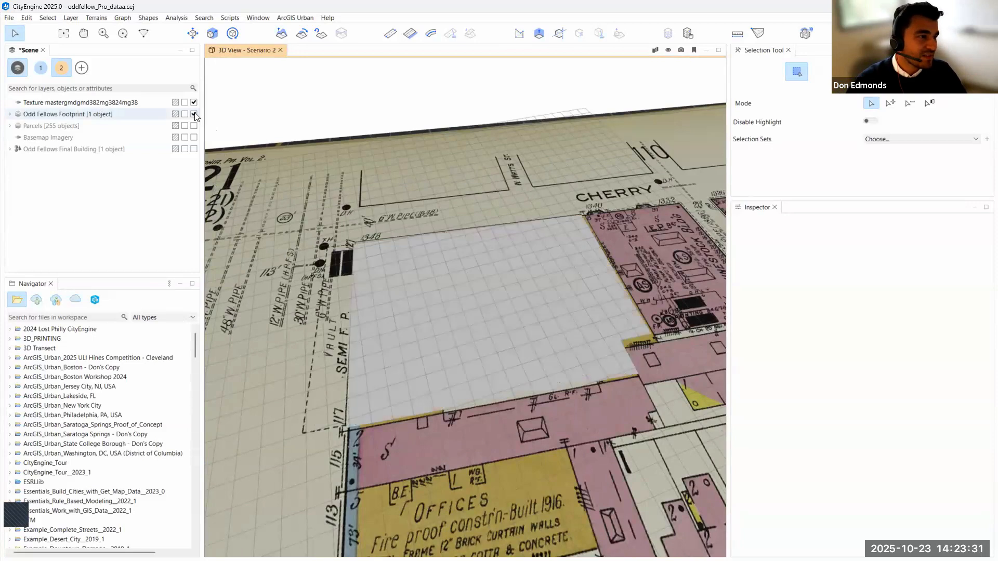
alt+drag(463, 363, 498, 351)
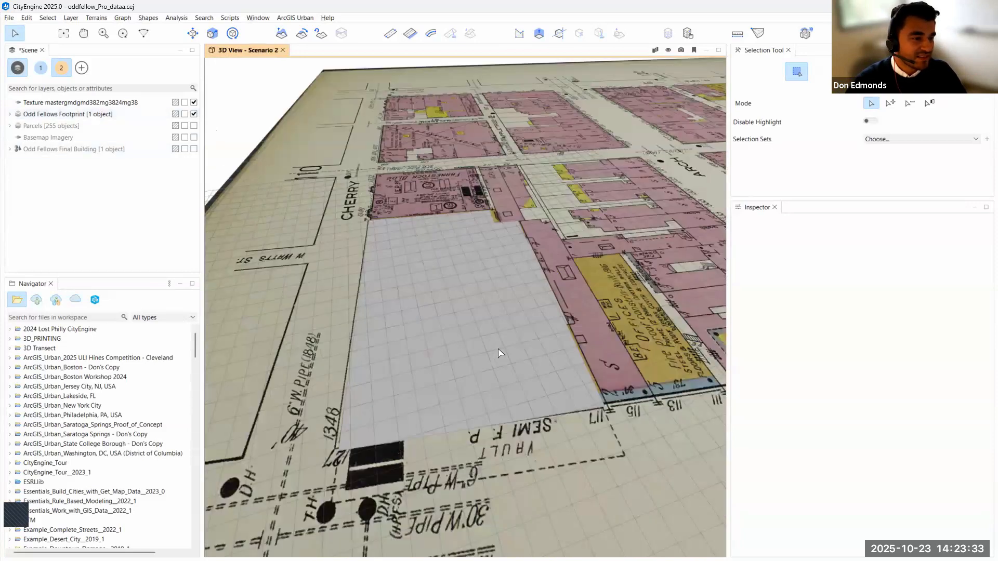
- Extrude the Odd Fellows footprint upward into a tall building block with the Push Pull tool, and return to the Selection tool
click(478, 320)
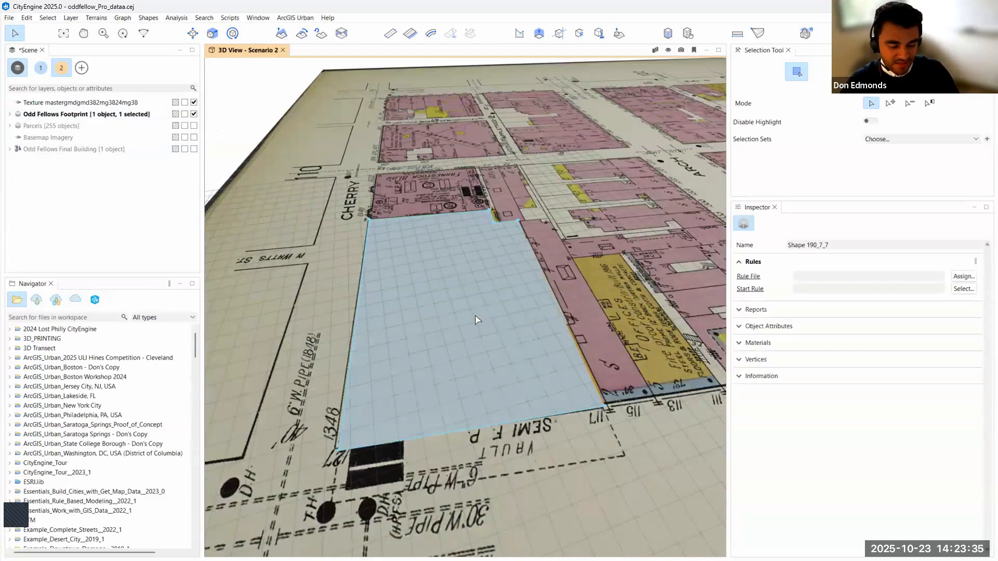
key(p)
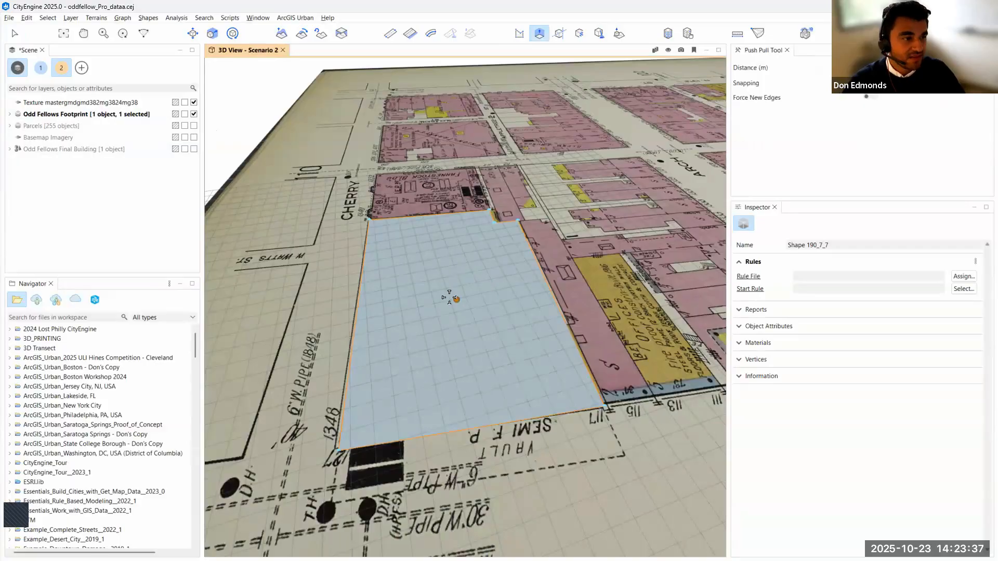
alt+drag(449, 298, 459, 305)
click(902, 68)
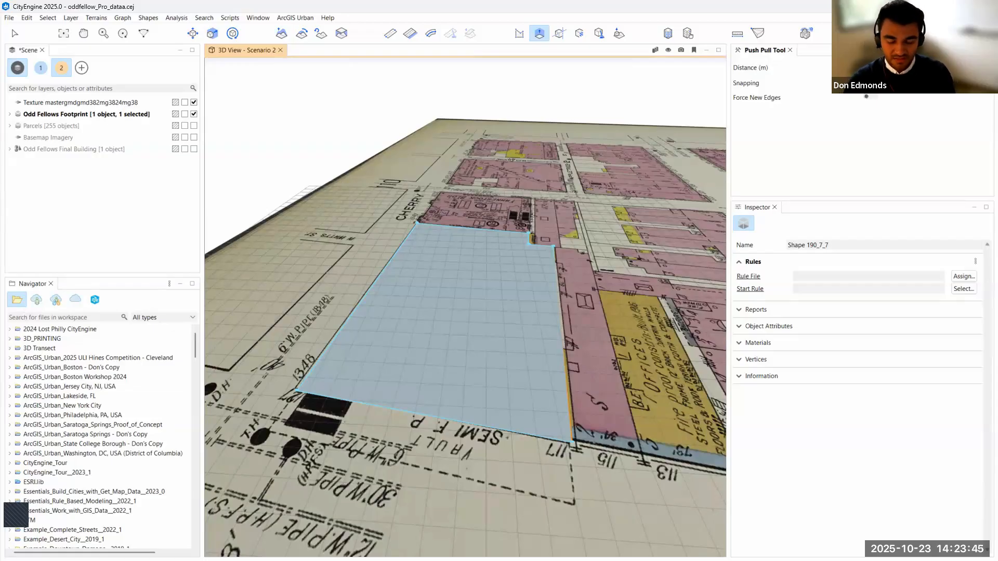
drag(459, 301, 456, 267)
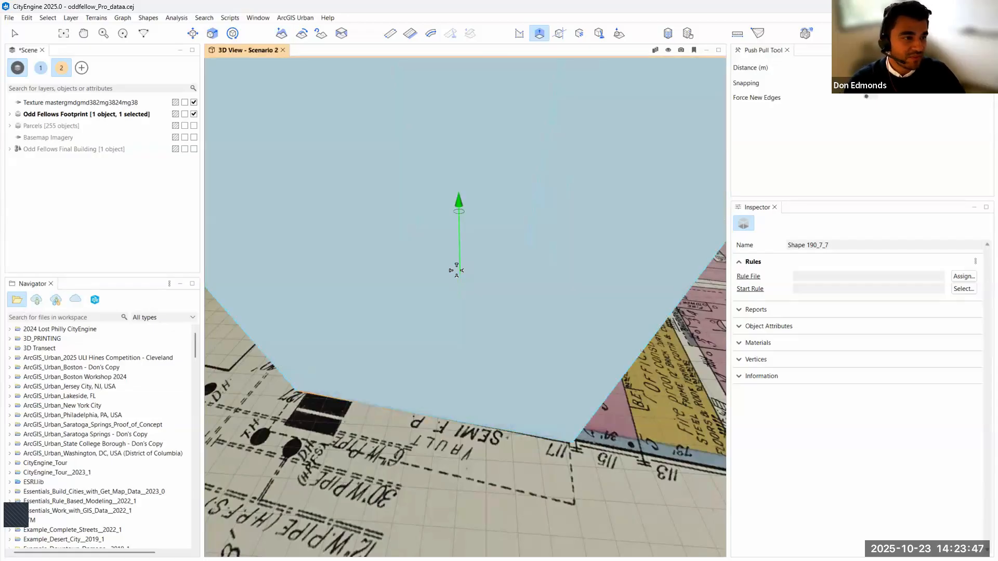
alt+right_drag(503, 348, 480, 221)
alt+drag(465, 219, 338, 179)
click(78, 207)
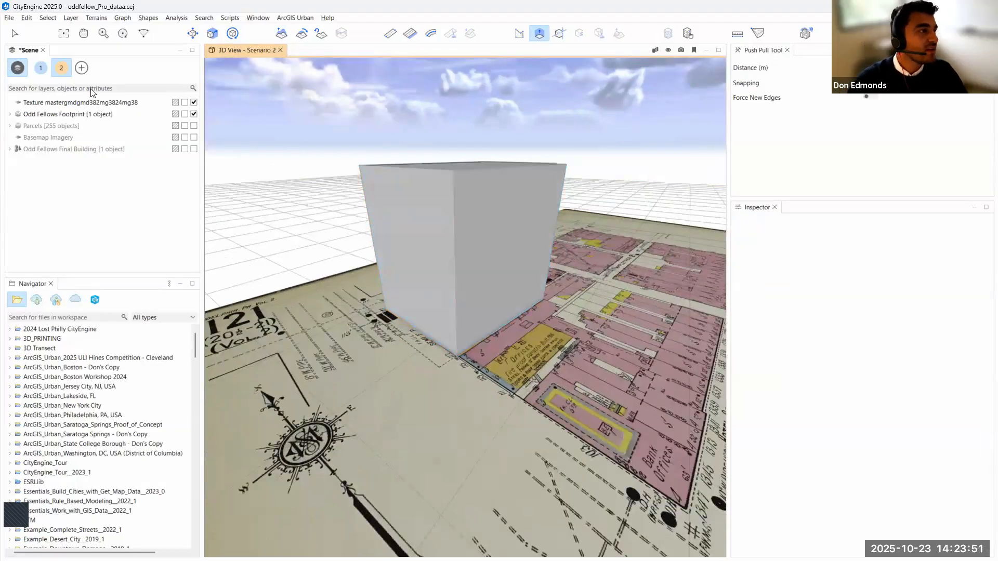
click(13, 36)
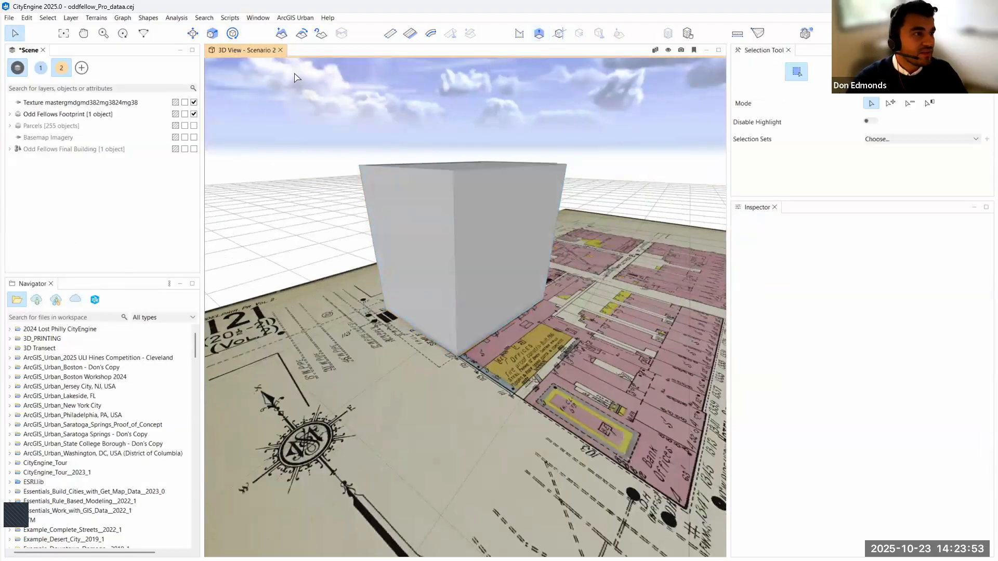
- Load the facade photo cropped3.jpg into the Facade Wizard with a region width of 30.0 meters and look over the facade
click(260, 19)
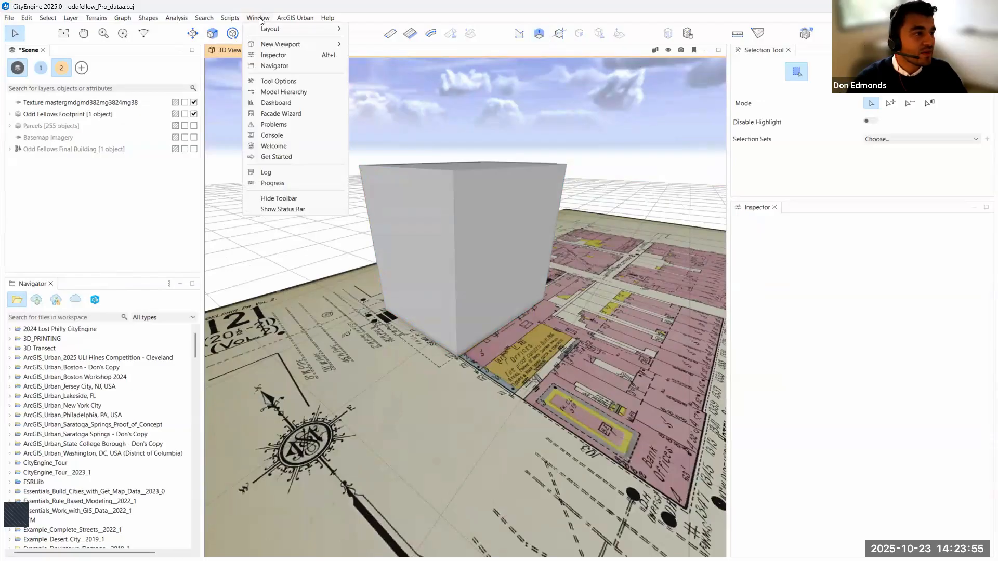
click(289, 114)
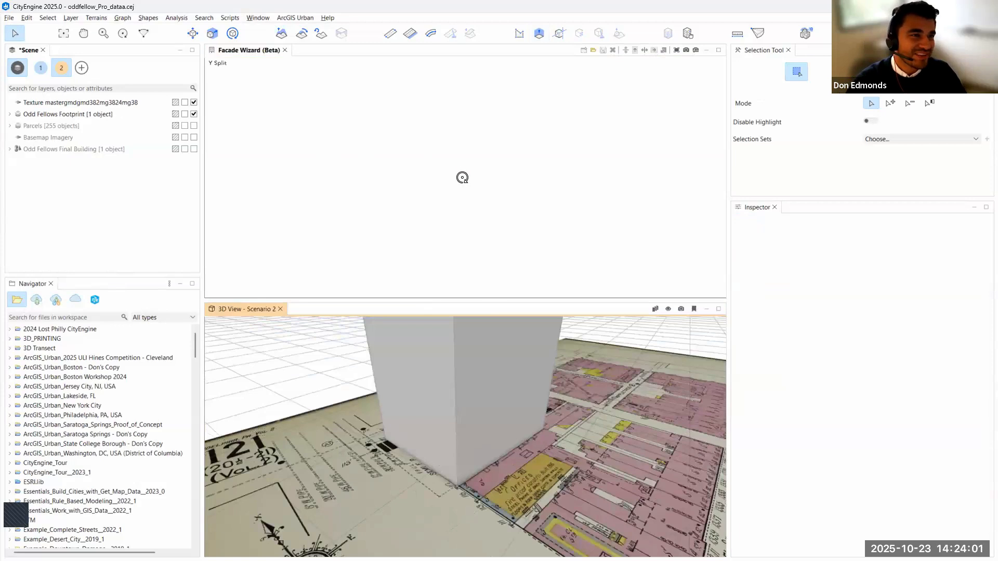
click(593, 51)
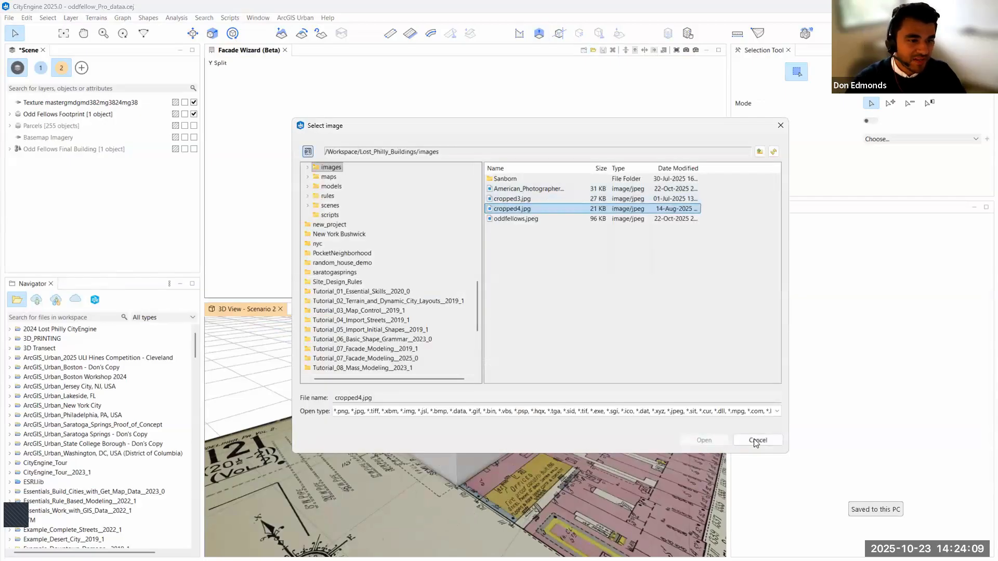
click(522, 198)
click(703, 441)
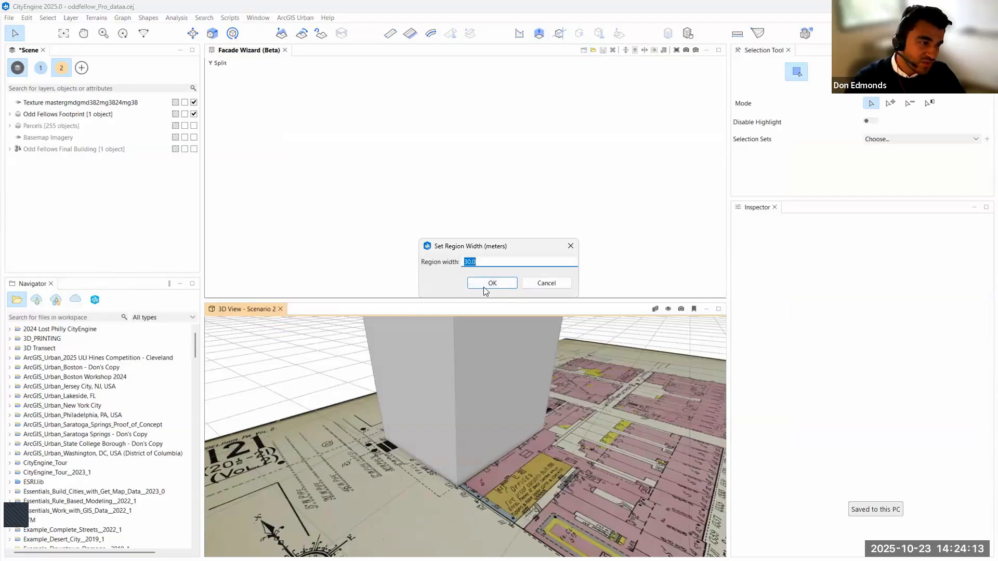
click(484, 285)
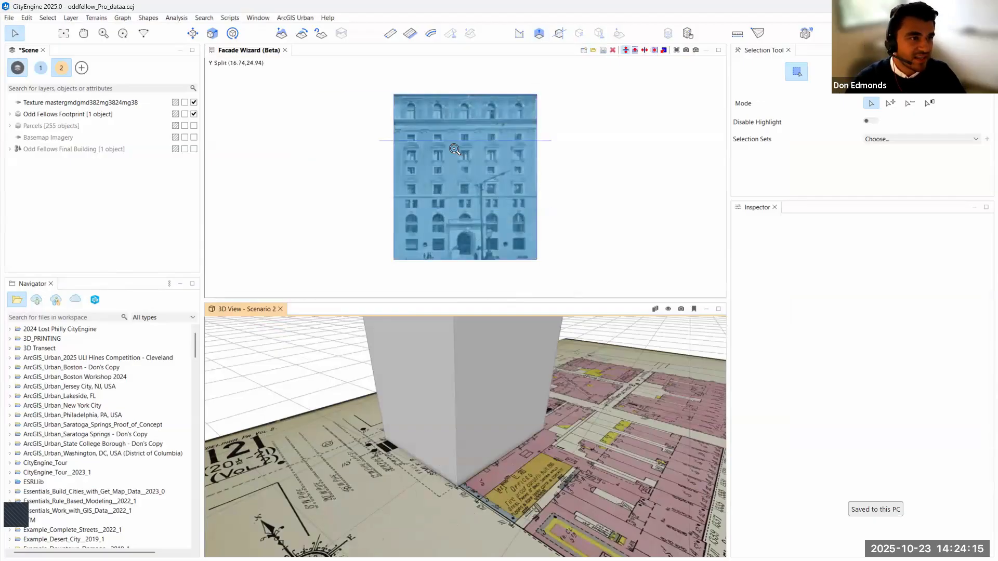
scroll(454, 149, up, 3)
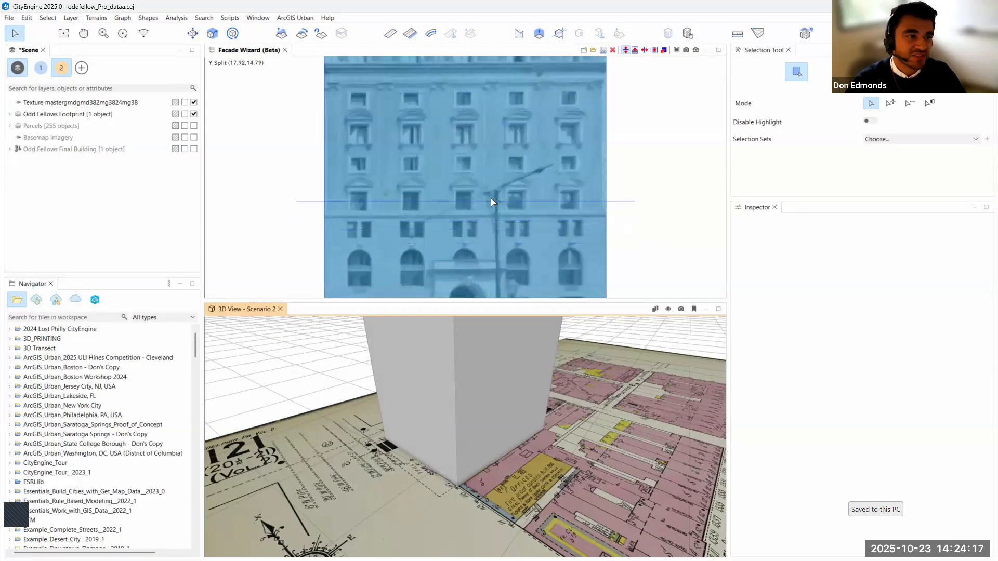
scroll(491, 198, down, 3)
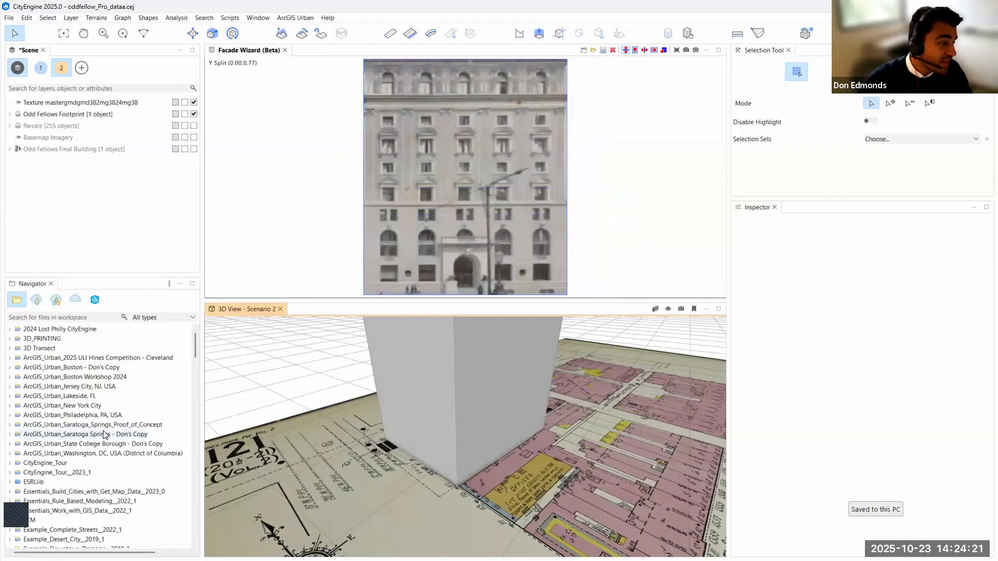
- Find the American_Photographer facade image in the images folder of Lost_Philly_Buildings, preview it and check which file commands are offered for it
scroll(103, 434, down, 5)
scroll(103, 434, down, 4)
scroll(112, 430, down, 4)
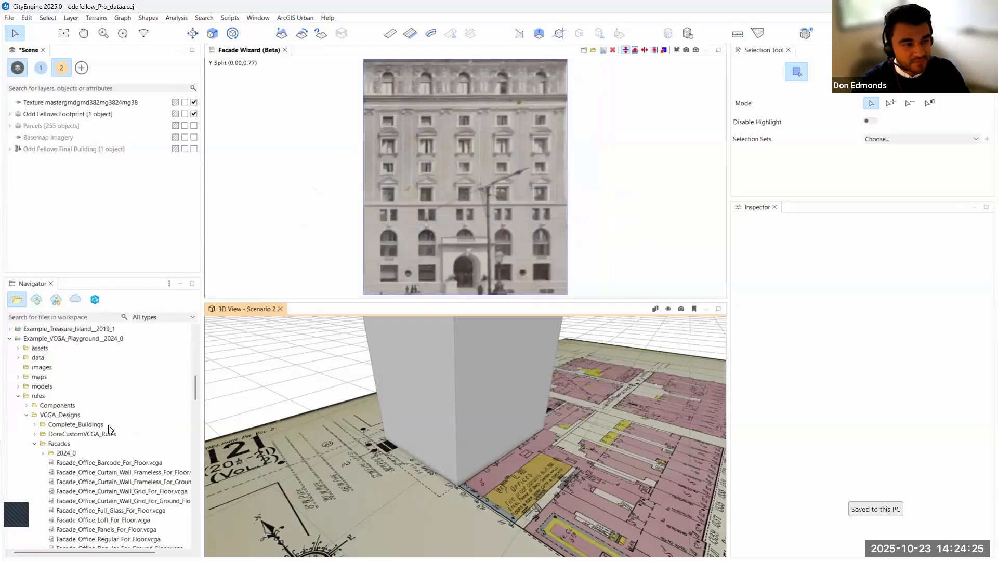
scroll(107, 432, down, 10)
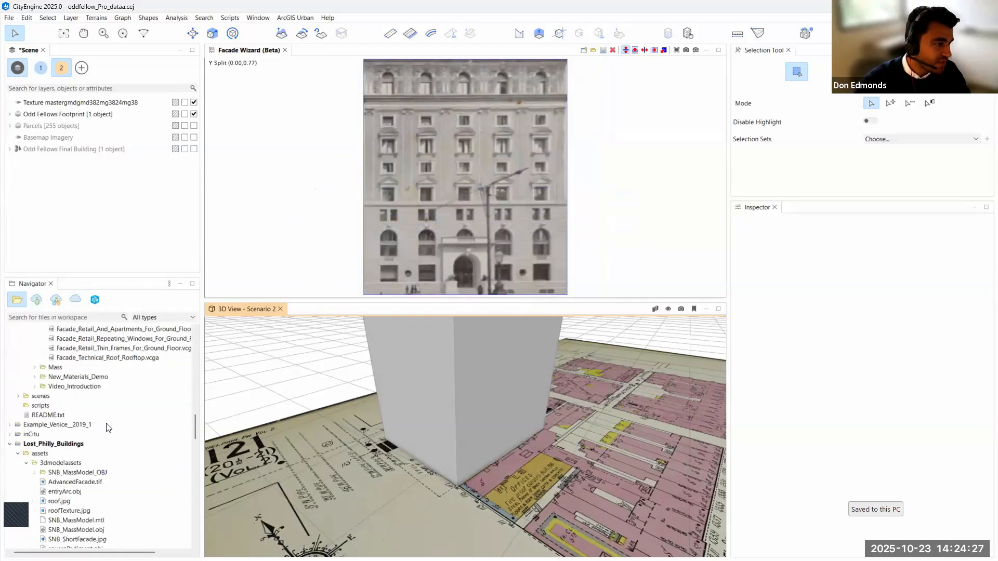
scroll(101, 426, down, 5)
scroll(29, 408, down, 5)
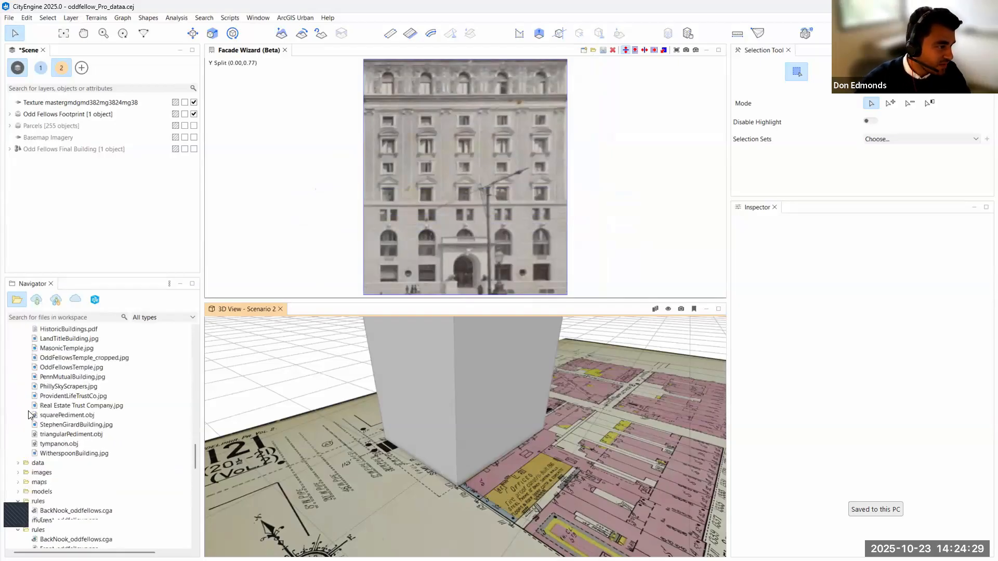
scroll(52, 452, down, 3)
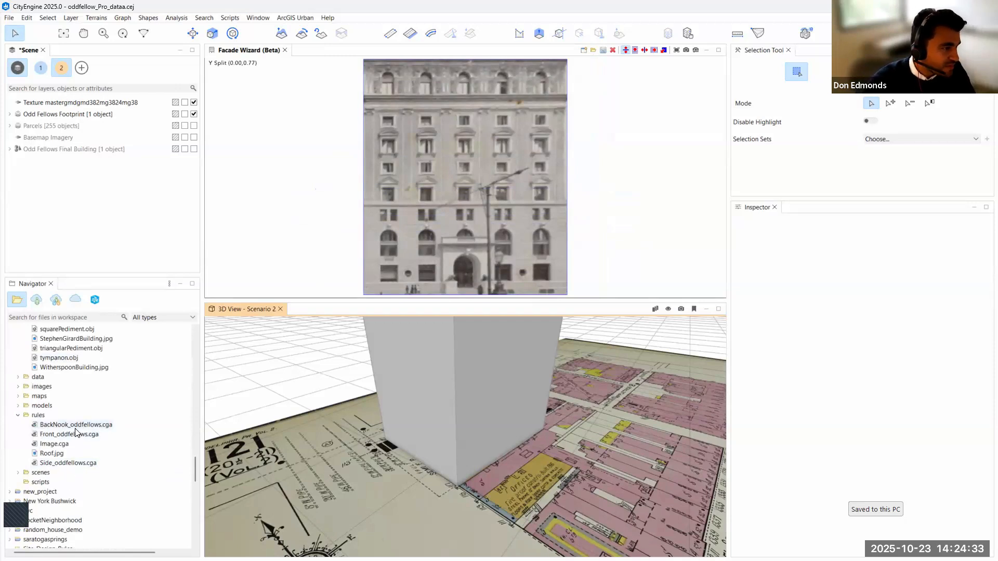
click(18, 388)
click(80, 405)
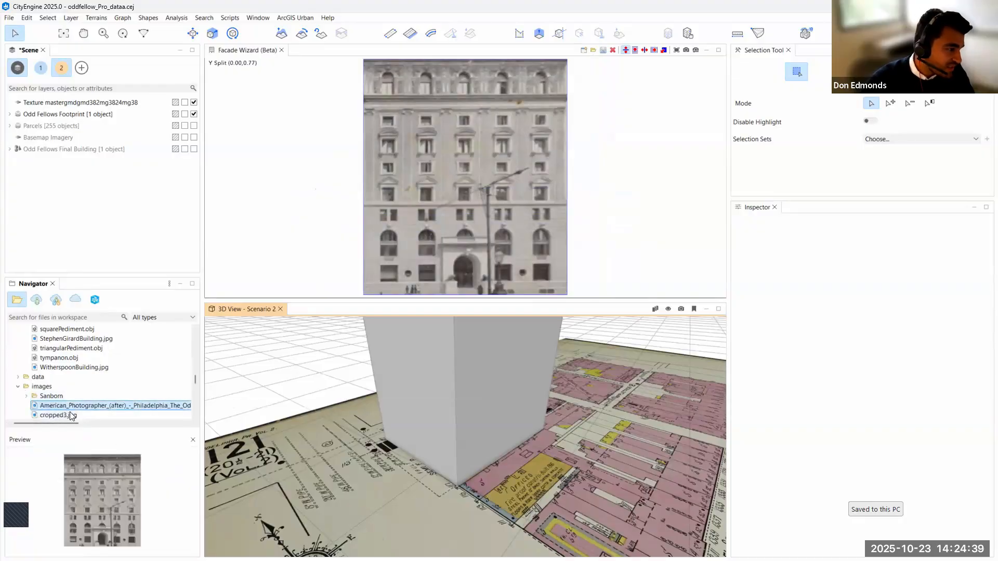
scroll(73, 416, down, 1)
right_click(89, 378)
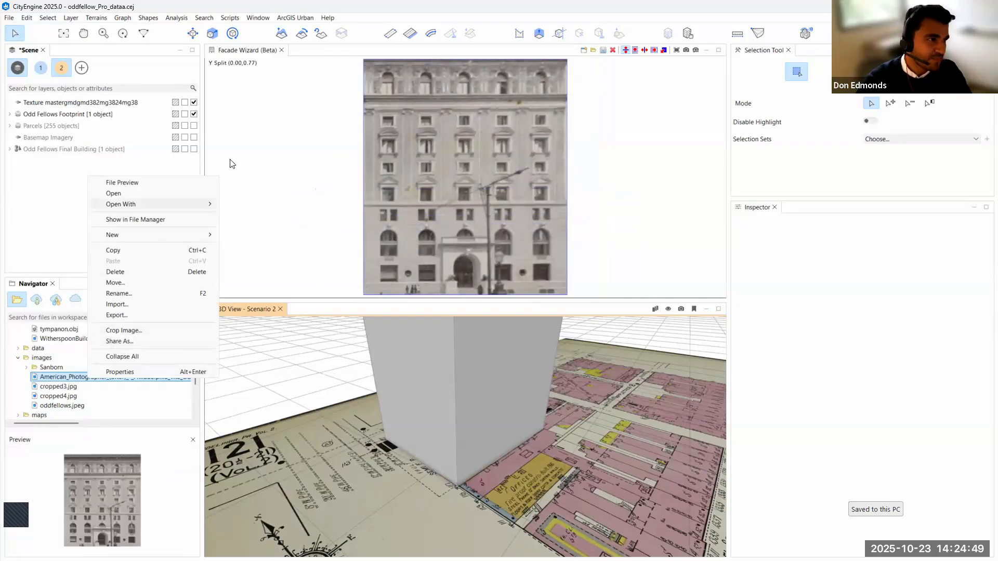
click(349, 169)
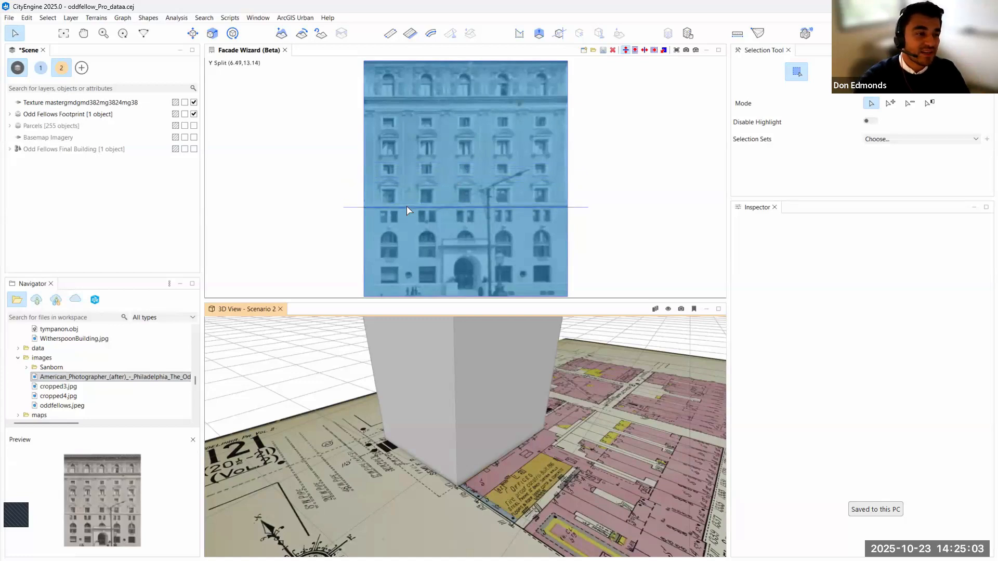
- Close the Facade Wizard and view the extruded block in the full 3D view
click(406, 208)
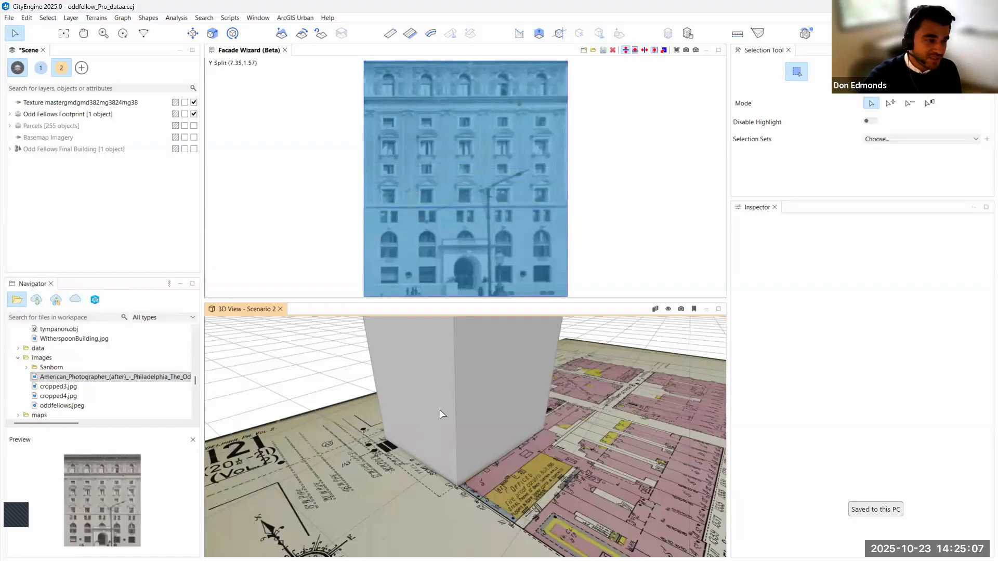
click(285, 51)
alt+drag(414, 230, 510, 209)
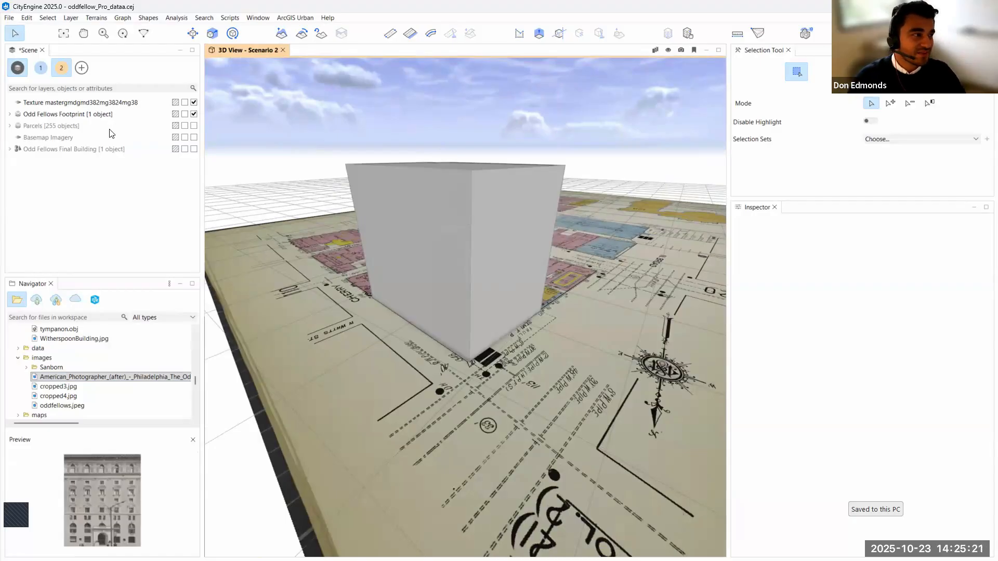
- Close the image preview and collapse the assets folder of Lost_Philly_Buildings to reach its rule files
click(191, 440)
scroll(26, 380, up, 7)
scroll(25, 373, up, 3)
click(19, 339)
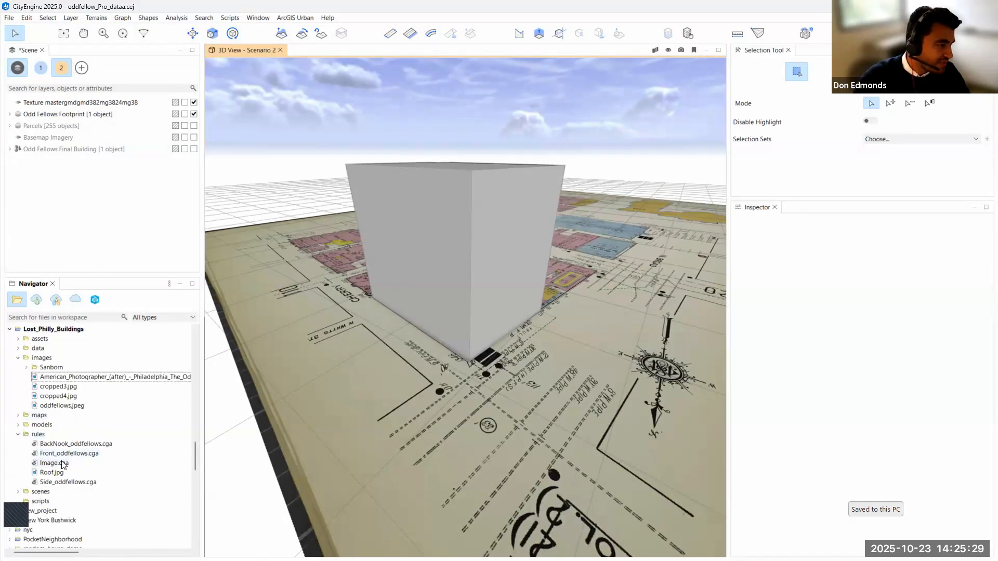
- Select the extruded Odd Fellows block and separate it into individual face shapes
scroll(553, 243, up, 5)
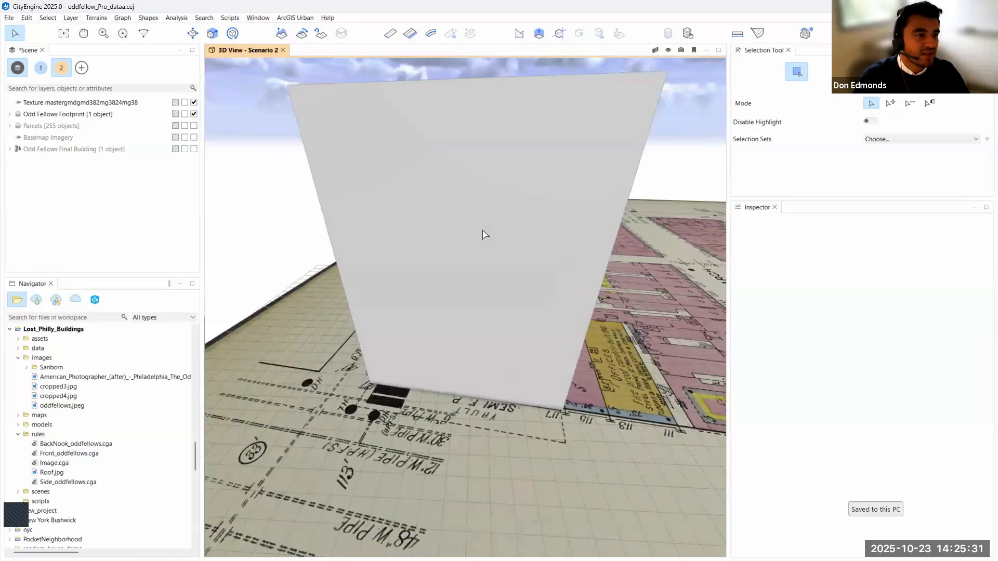
click(483, 230)
scroll(473, 233, down, 5)
alt+drag(544, 231, 547, 176)
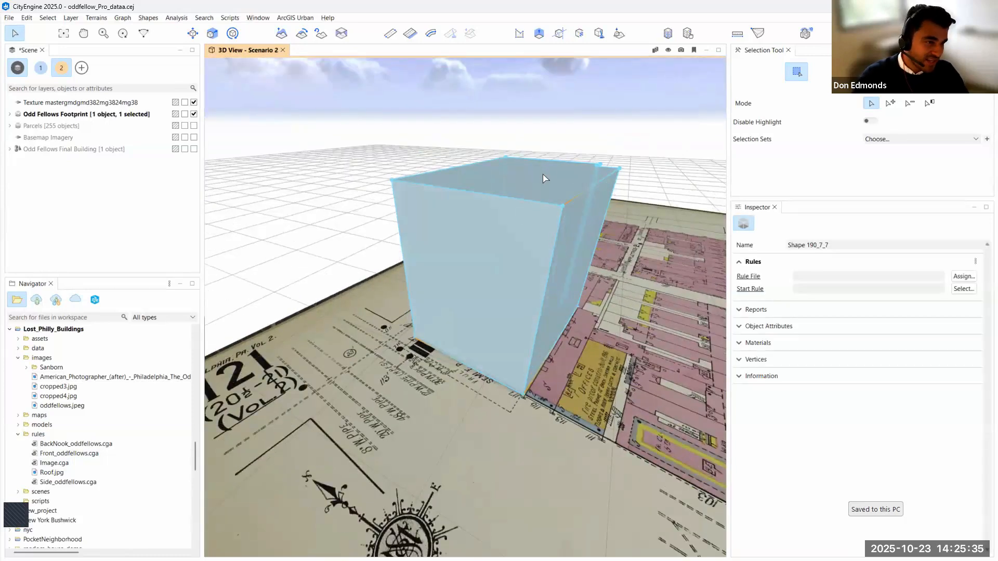
click(147, 19)
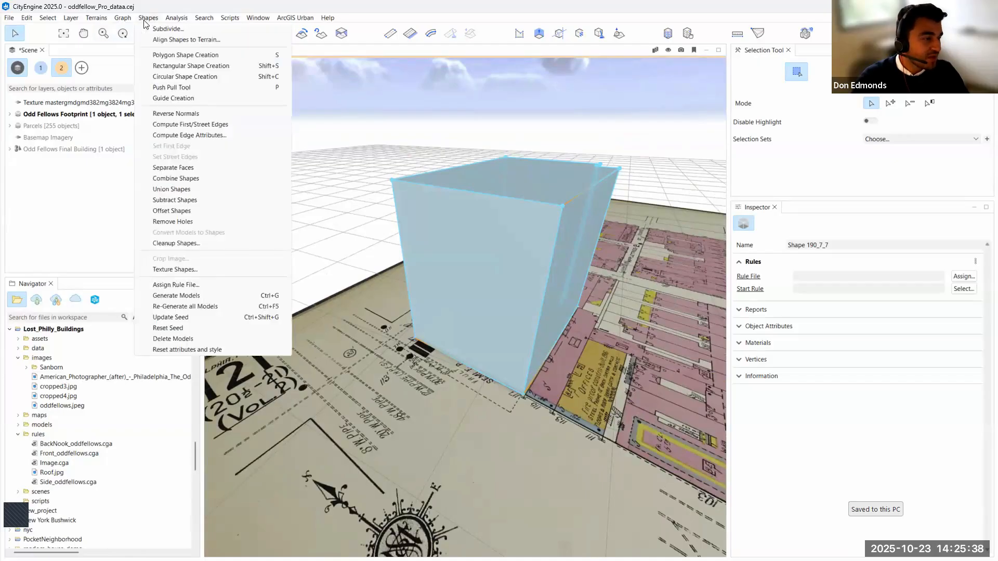
click(197, 168)
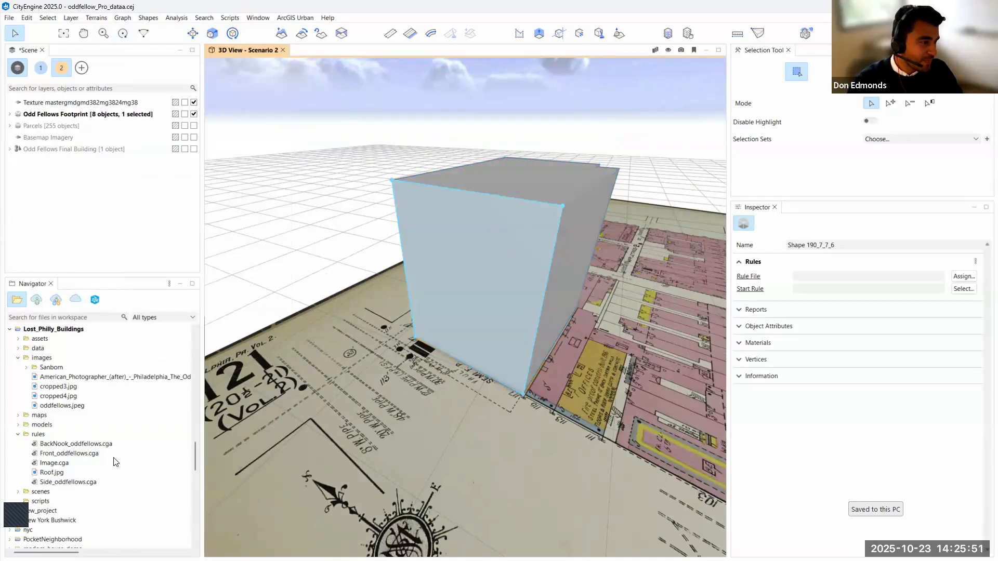
- Assign the rule file Front_oddfellows.cga to the block's front face to generate the detailed facade
click(74, 453)
drag(374, 366, 466, 289)
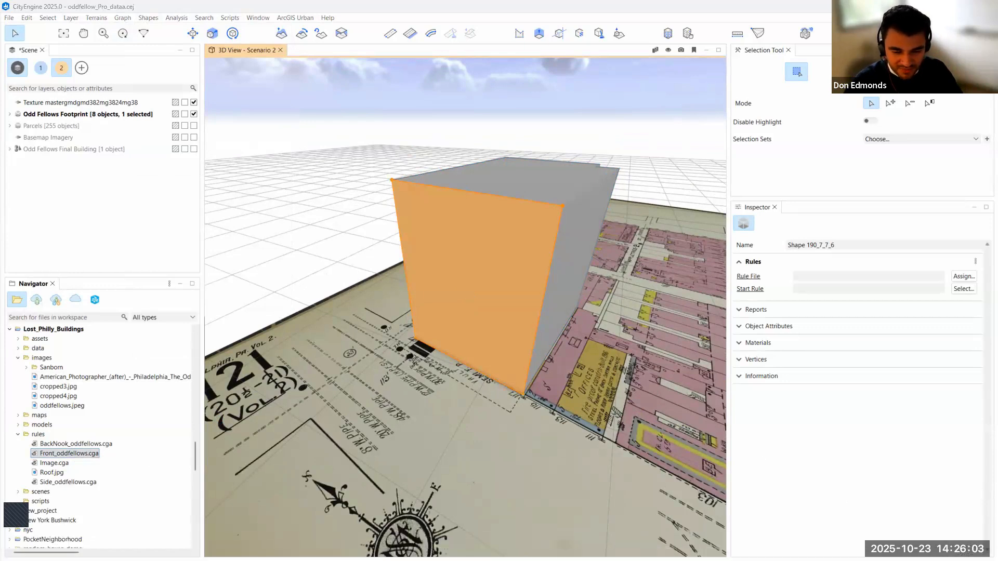
click(790, 437)
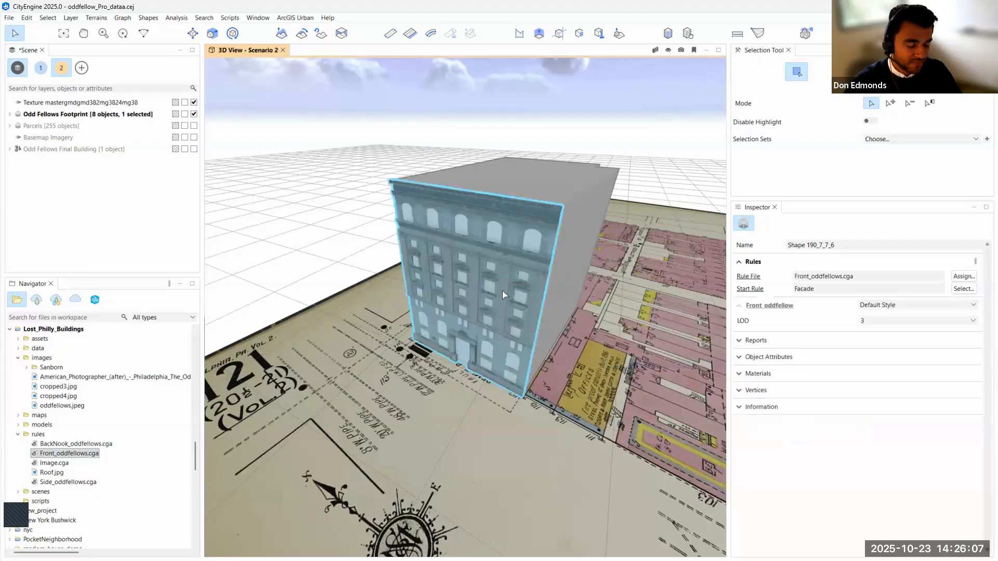
- Examine the generated front facade up close, from its upper windows and pediments down to the entrance
scroll(503, 295, up, 3)
scroll(530, 301, up, 5)
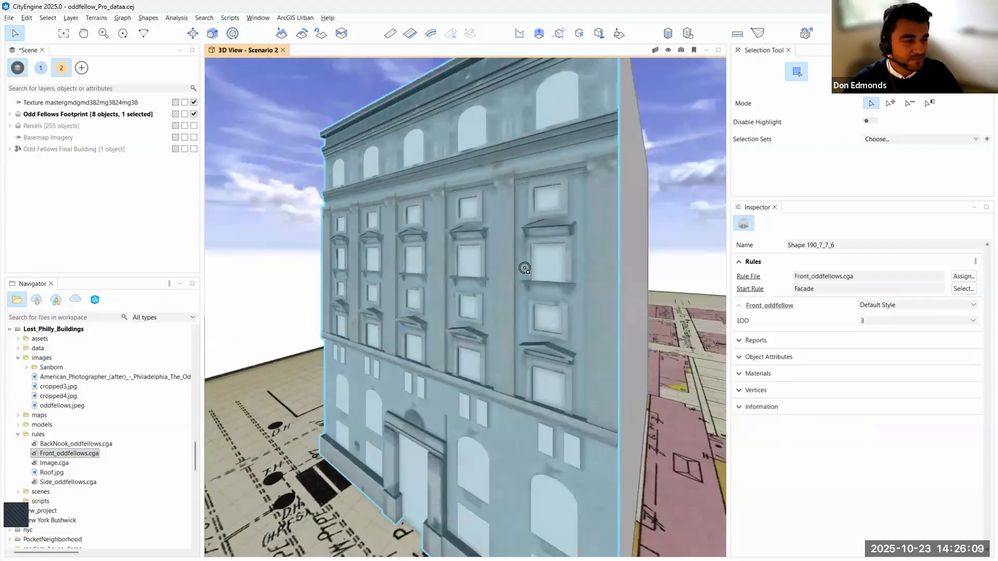
scroll(507, 264, up, 5)
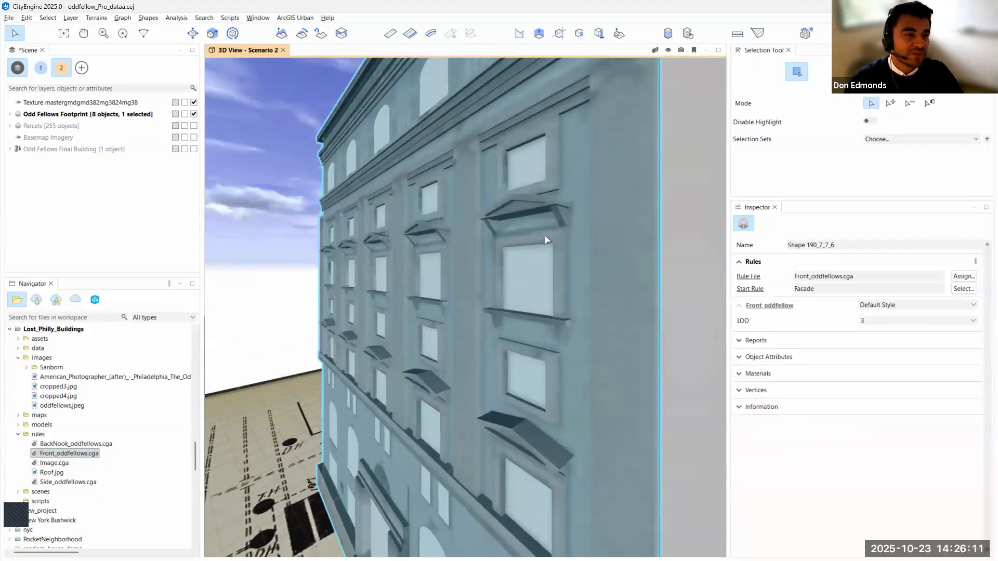
alt+drag(493, 228, 569, 226)
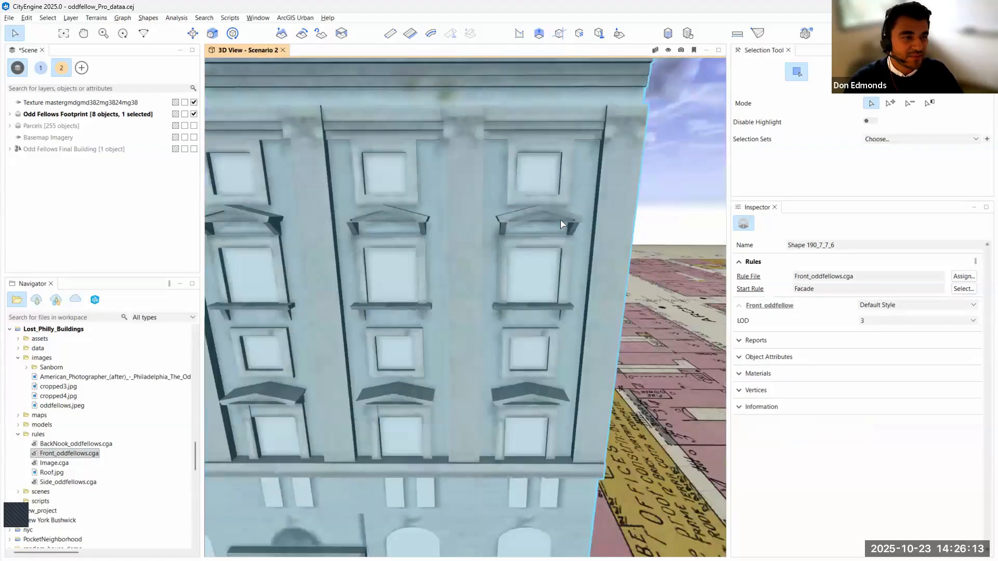
scroll(581, 231, down, 5)
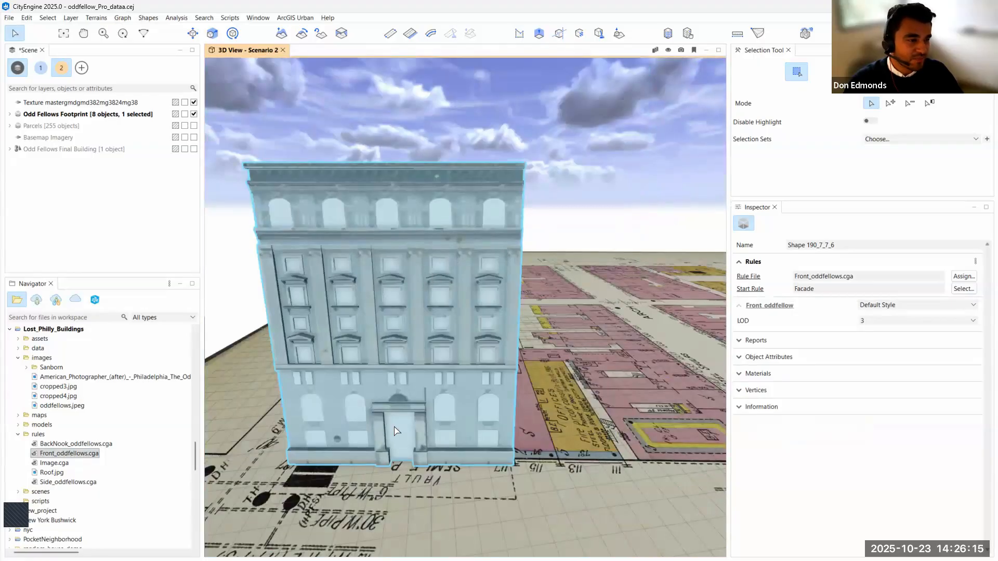
scroll(400, 443, up, 6)
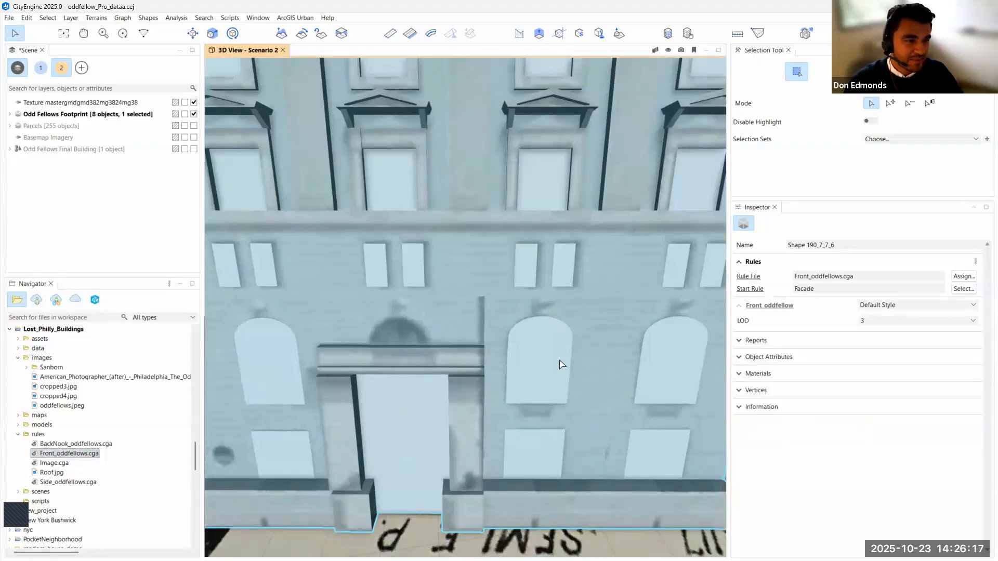
scroll(536, 224, down, 5)
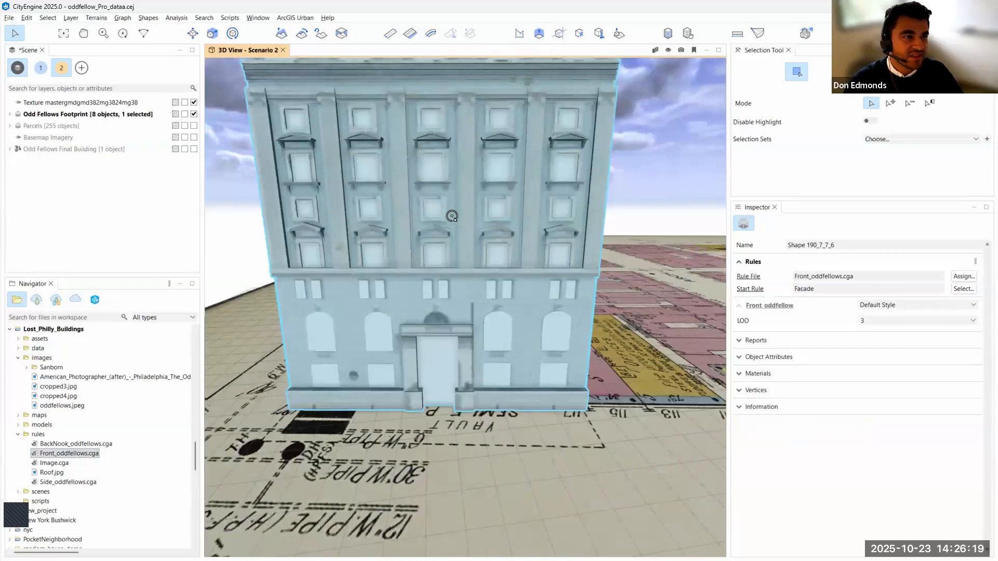
alt+drag(451, 217, 363, 231)
- Expand the assets folder of Lost_Philly_Buildings, preview the squarePediment.obj model and close the preview
click(89, 457)
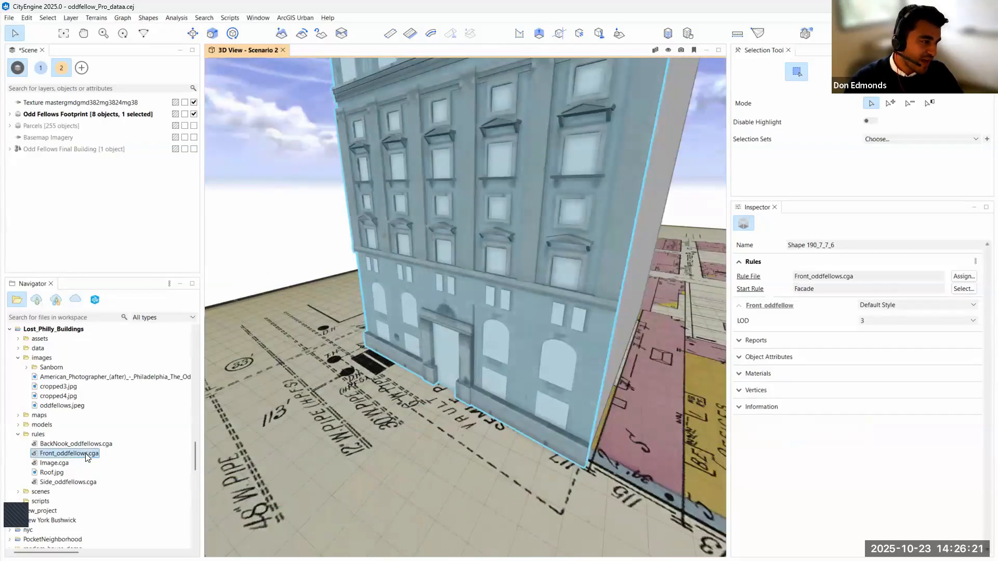
scroll(45, 432, up, 4)
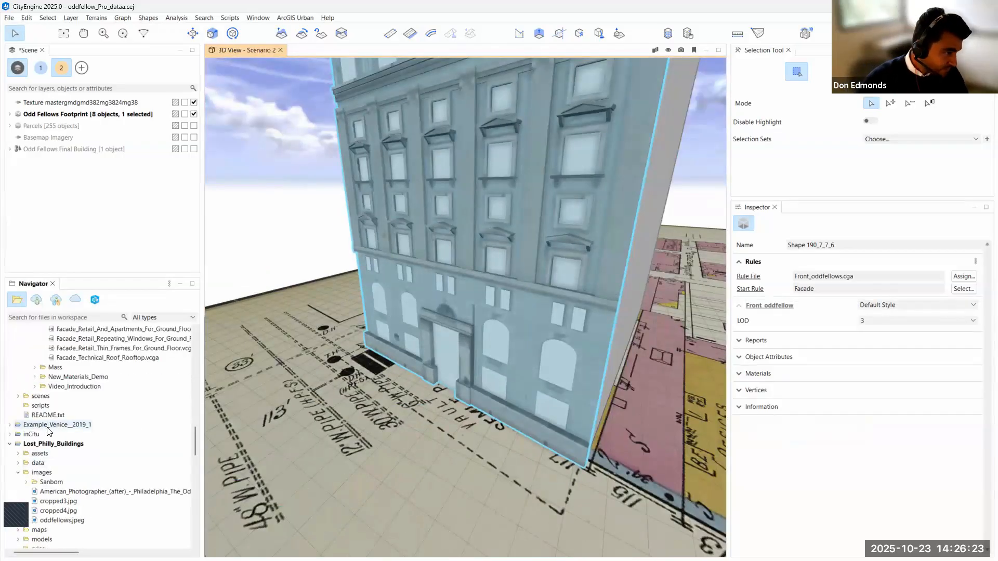
scroll(43, 460, down, 1)
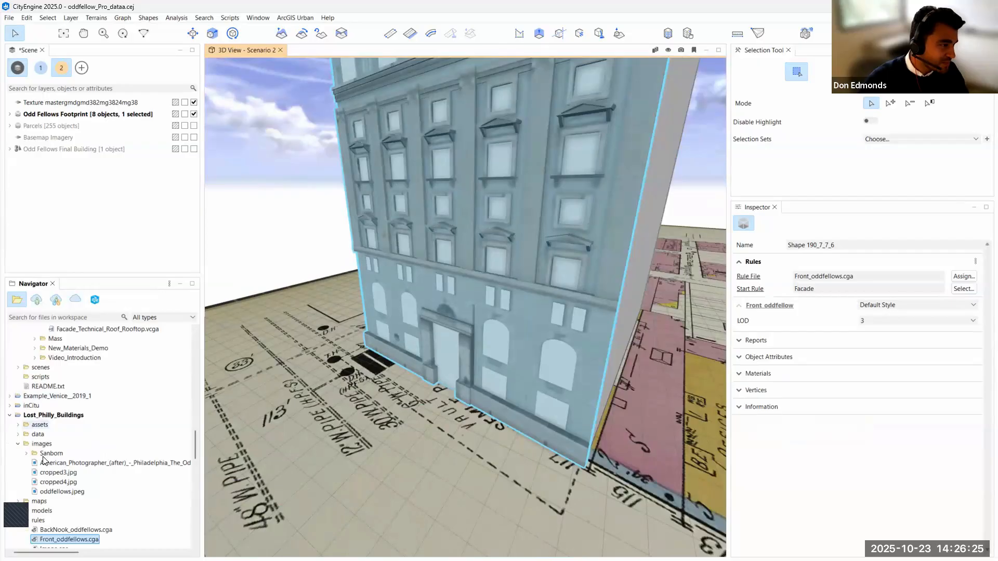
click(18, 429)
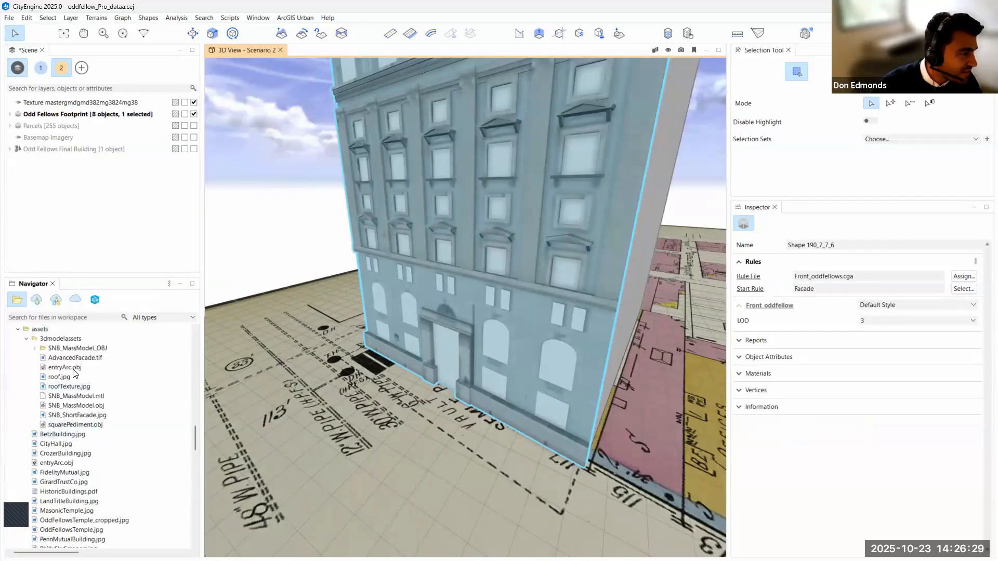
click(80, 424)
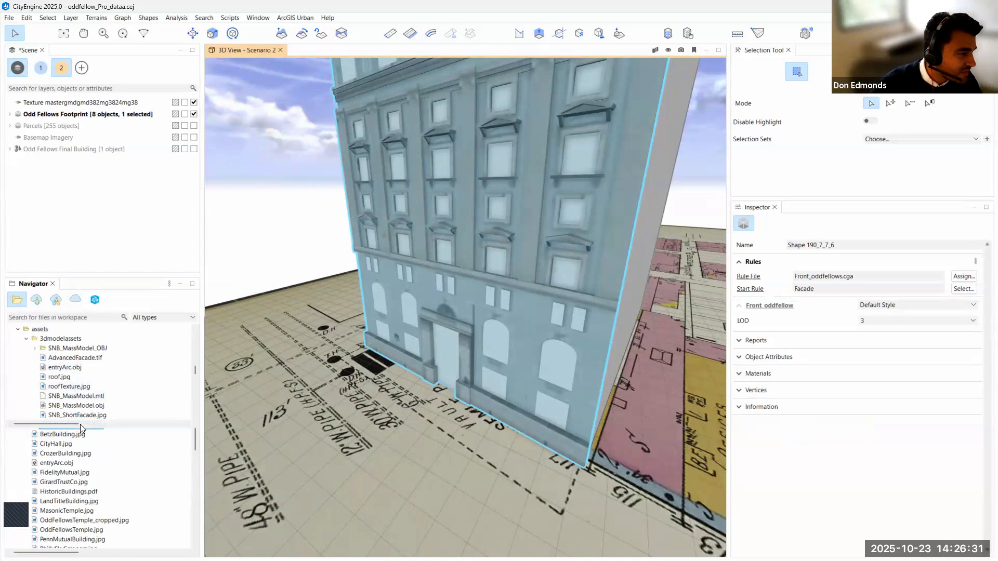
drag(84, 502, 65, 483)
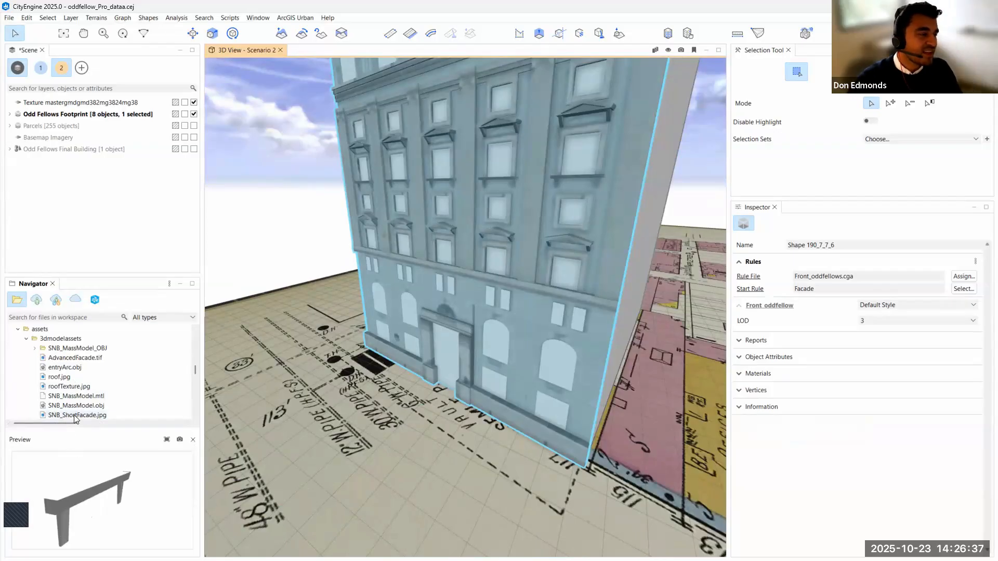
click(193, 439)
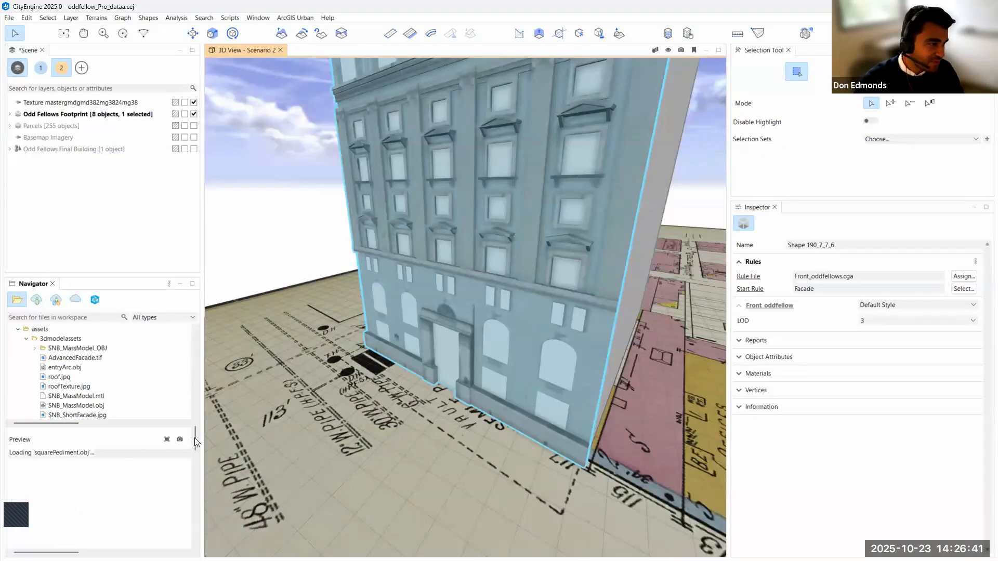
- Open the Front_oddfellows.cga rule file, widen its editor and read through to the asset insertion rules at its end
scroll(110, 452, down, 10)
scroll(110, 451, down, 3)
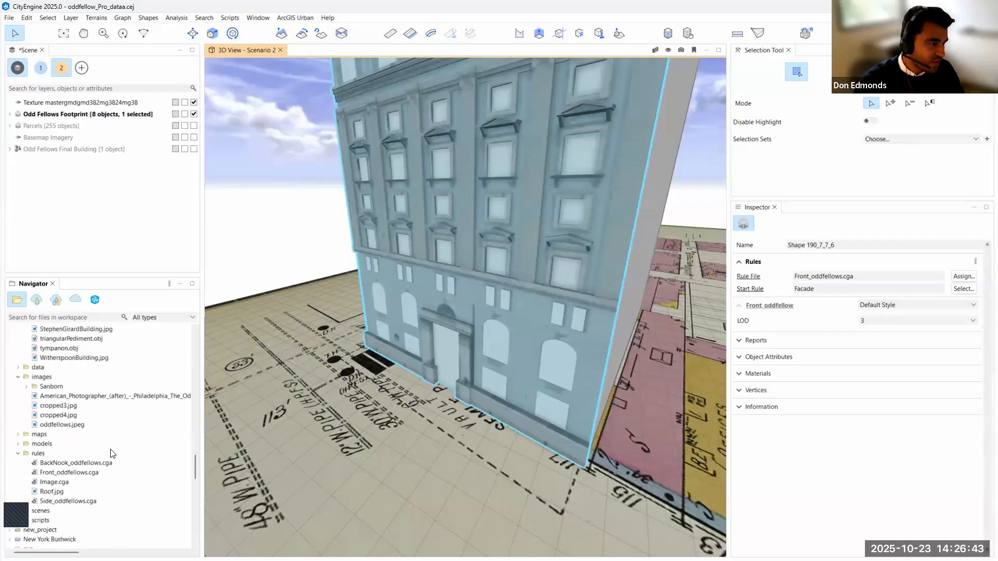
click(68, 473)
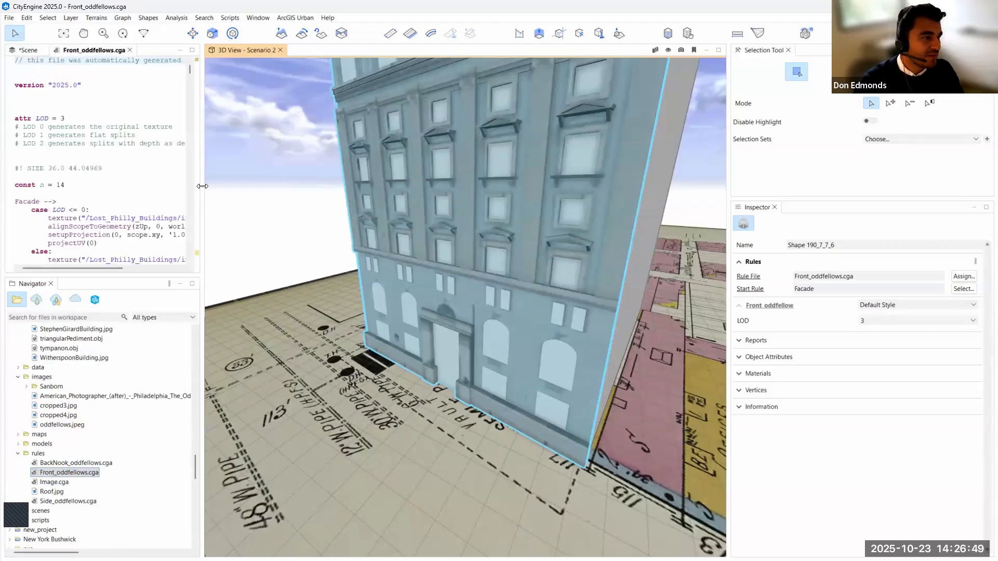
drag(226, 189, 301, 189)
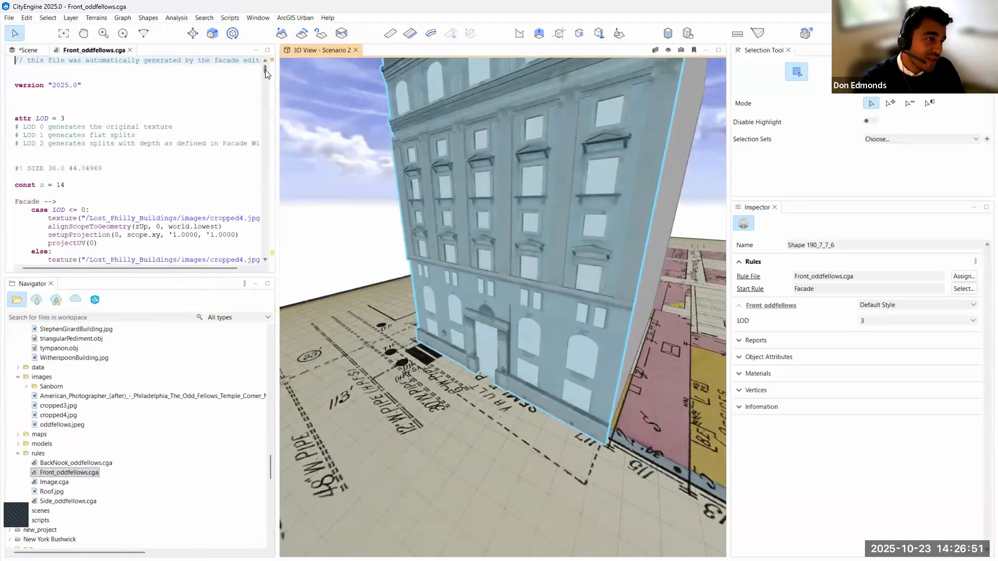
click(265, 72)
drag(265, 71, 288, 254)
scroll(159, 210, down, 4)
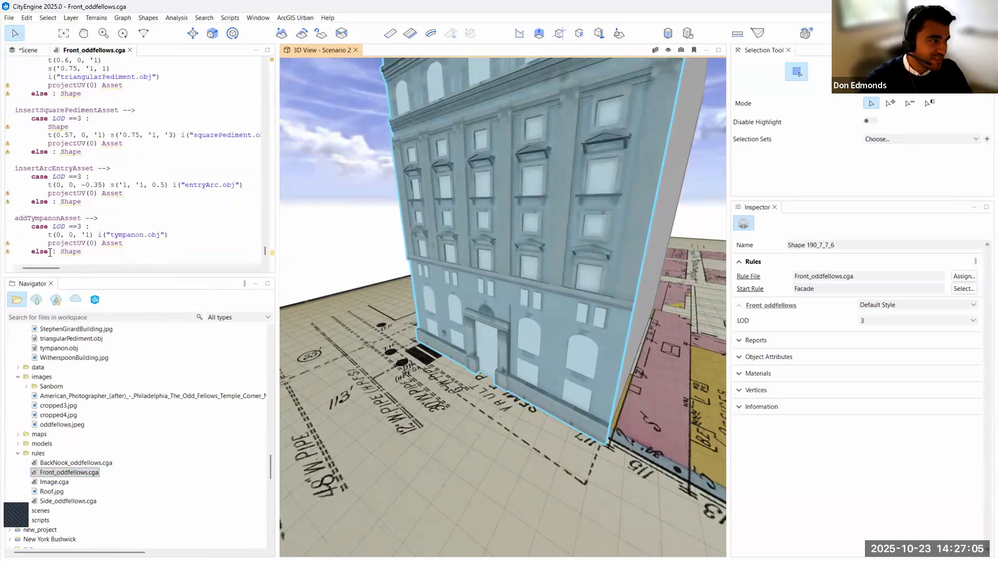
- Highlight the addTympanonAsset rule, preview tympanon.obj from another angle and compare it with the pediments on the facade
drag(93, 252, 16, 219)
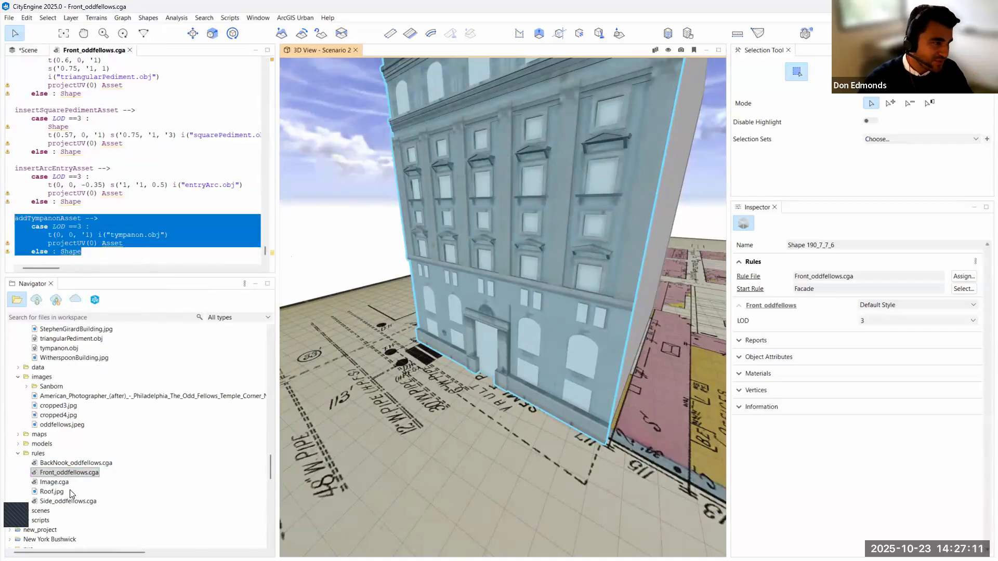
drag(87, 253, 15, 219)
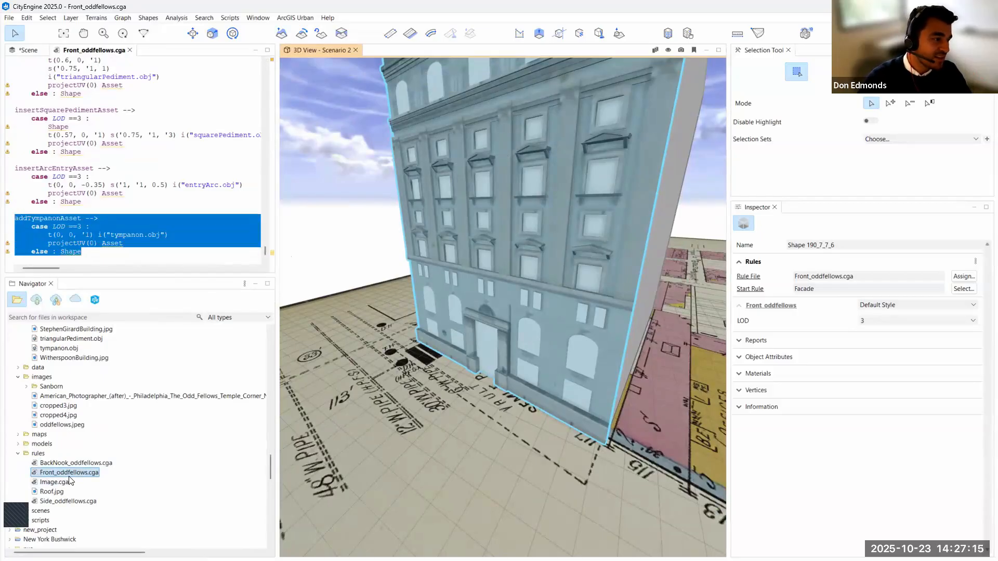
click(71, 350)
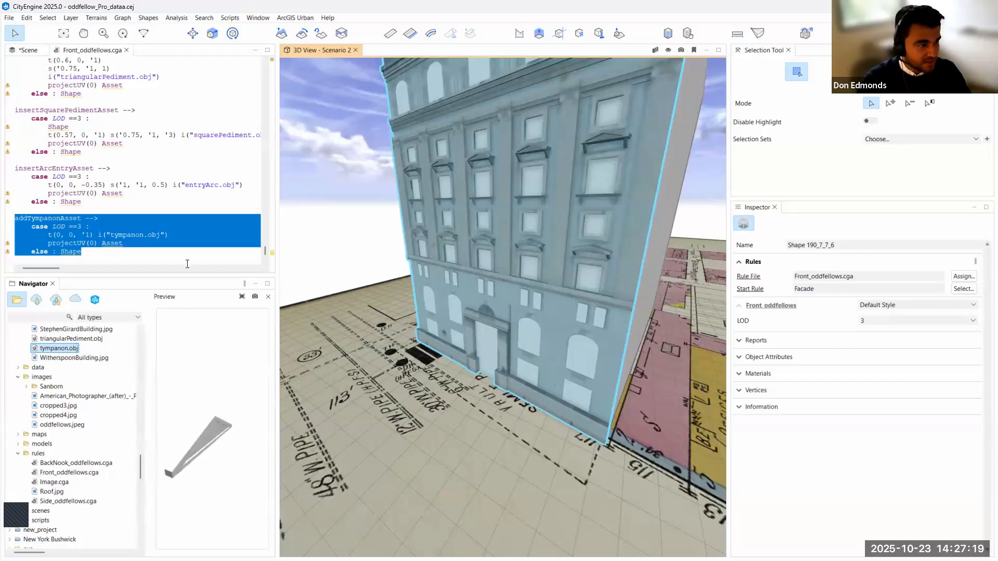
drag(218, 461, 228, 433)
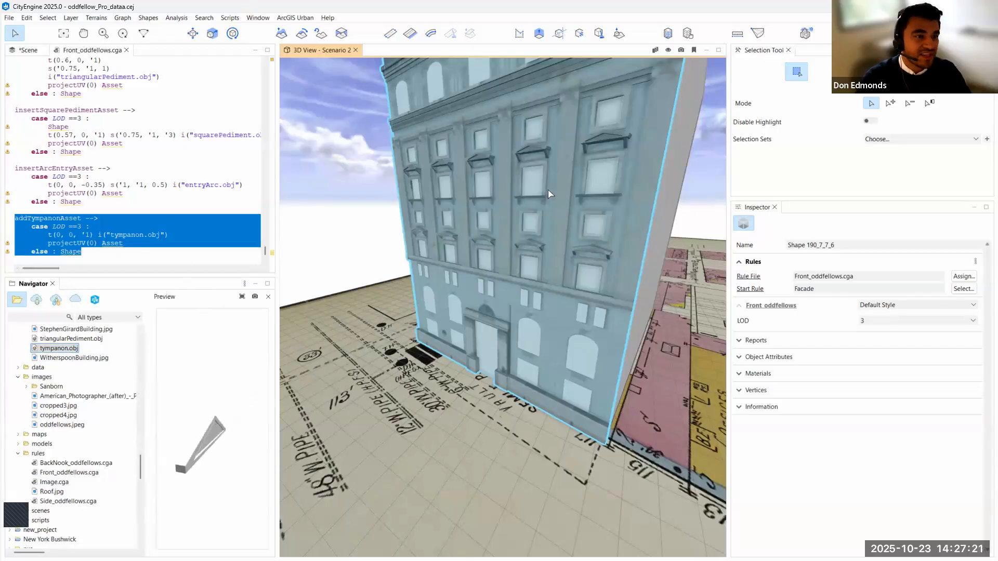
scroll(532, 165, up, 3)
scroll(533, 165, up, 3)
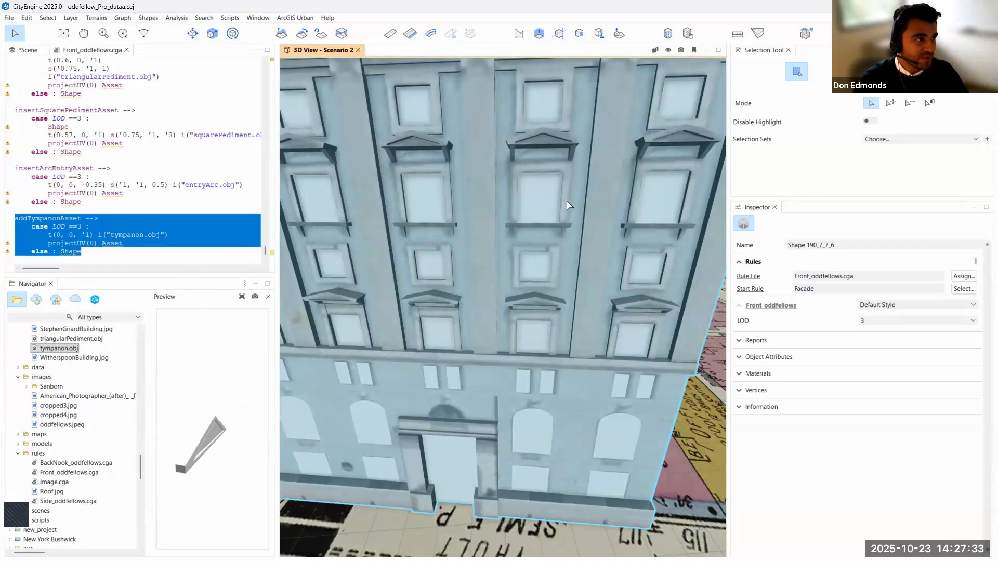
alt+drag(591, 231, 536, 252)
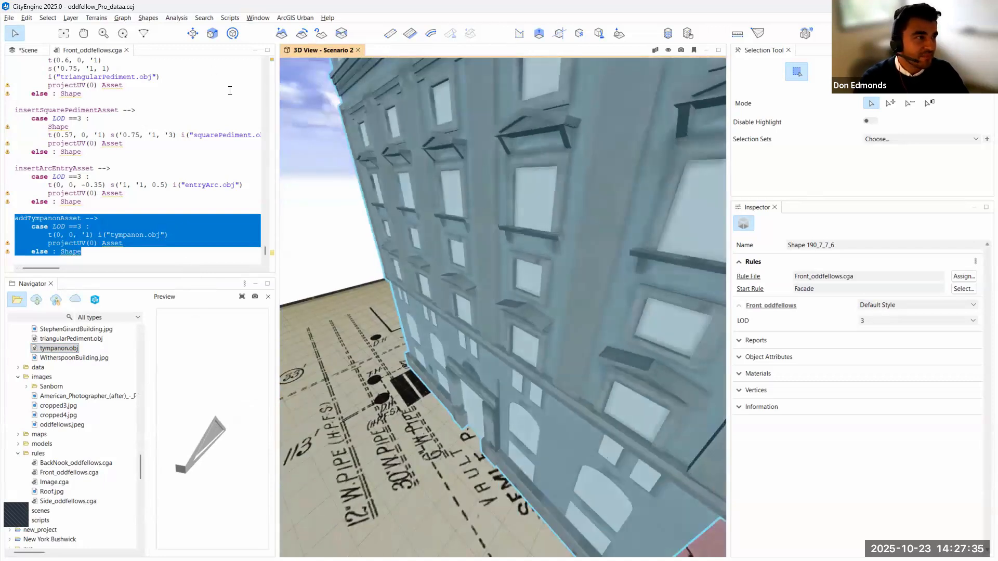
- Close the Front_oddfellows.cga editor and the tympanon.obj preview, viewing the whole building from both sides of the facade
click(127, 50)
key(f)
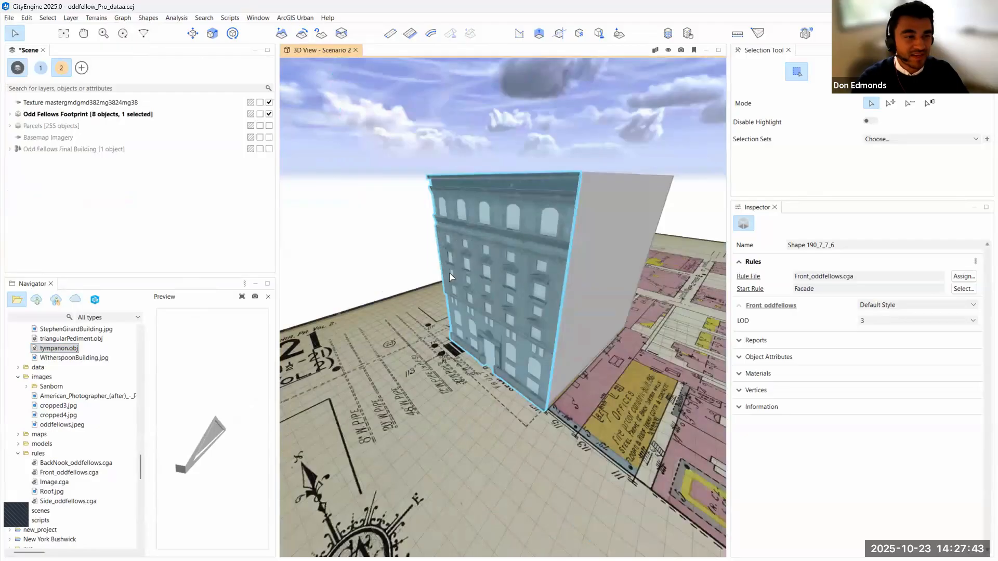
alt+drag(487, 275, 621, 269)
alt+drag(411, 299, 525, 306)
mouse_move(365, 309)
alt+mouse_down()
mouse_move(484, 349)
mouse_move(417, 305)
mouse_move(366, 305)
alt+mouse_up()
scroll(485, 350, down, 3)
scroll(484, 350, up, 3)
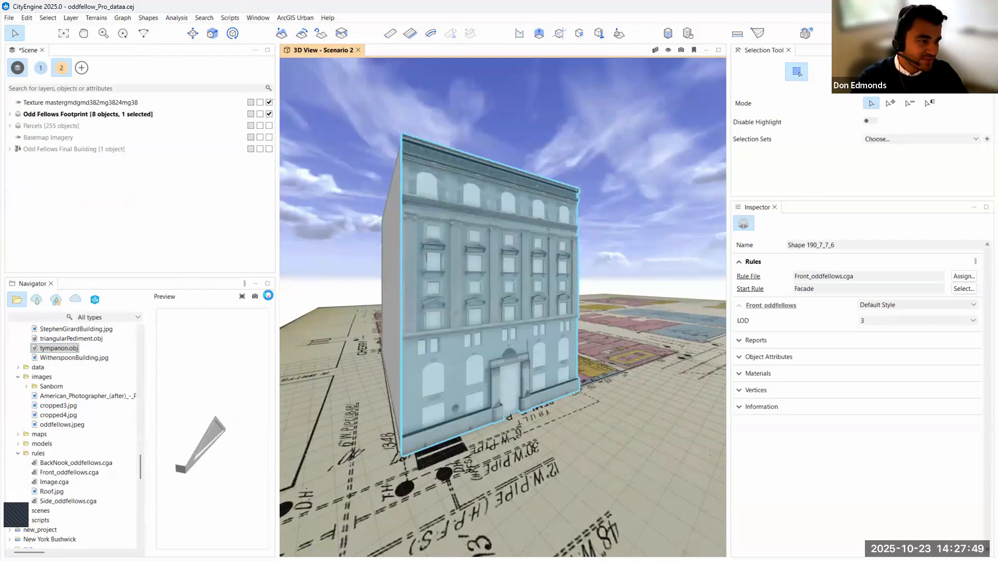
click(269, 297)
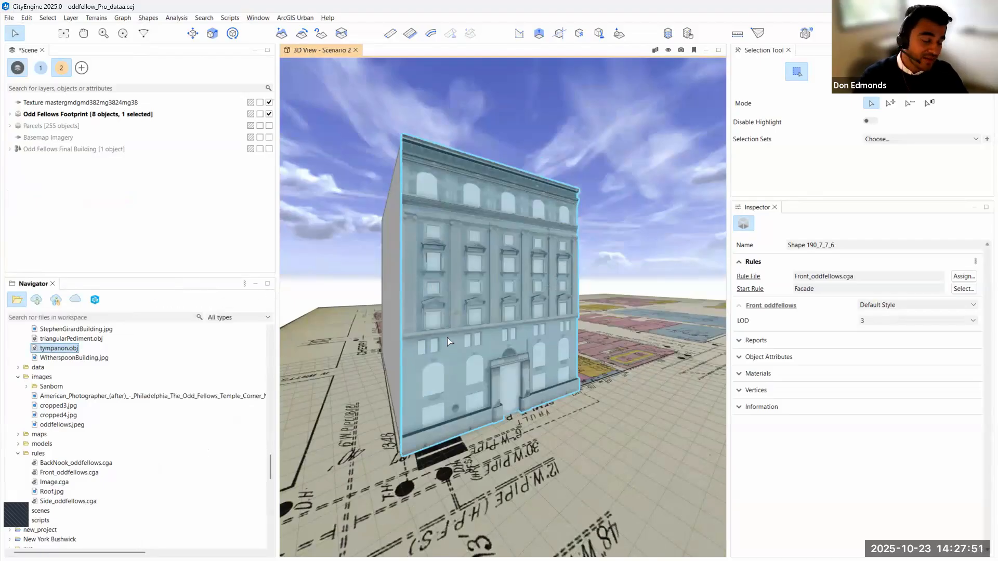
- Assign the Side_oddfellows.cga rule file with the Facade start rule to the blank long side wall adjoining the front facade
middle_drag(460, 341, 571, 364)
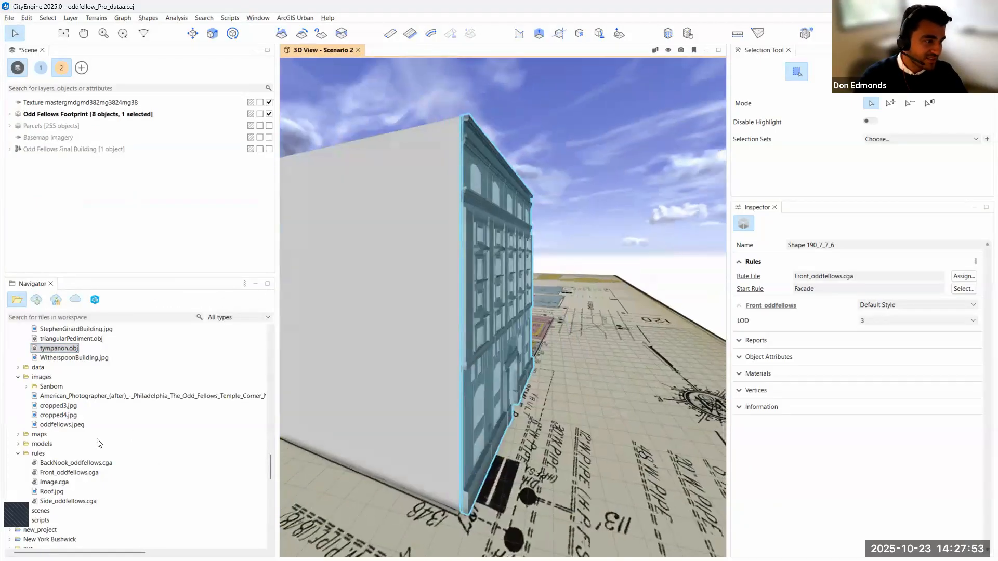
scroll(99, 436, down, 5)
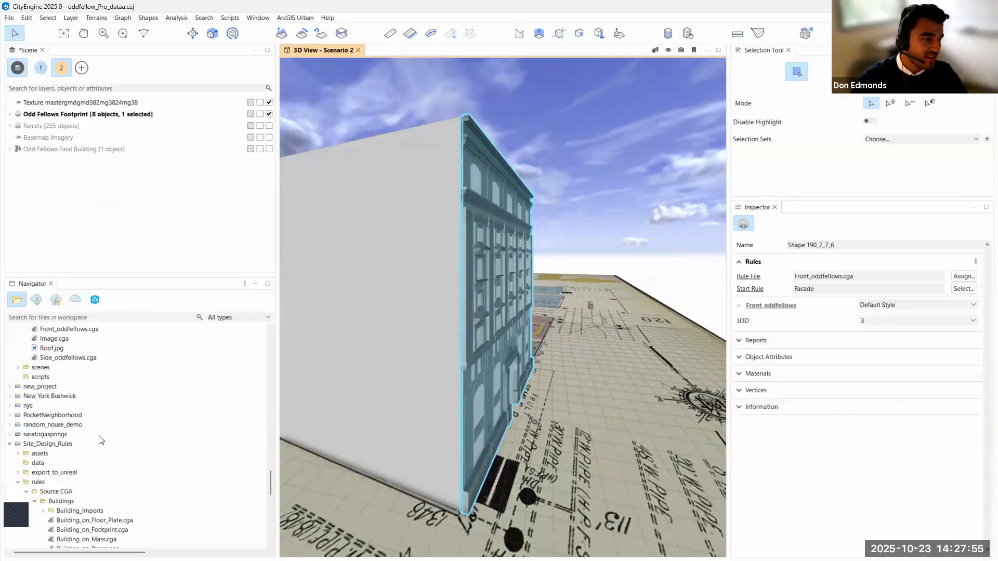
scroll(104, 438, down, 2)
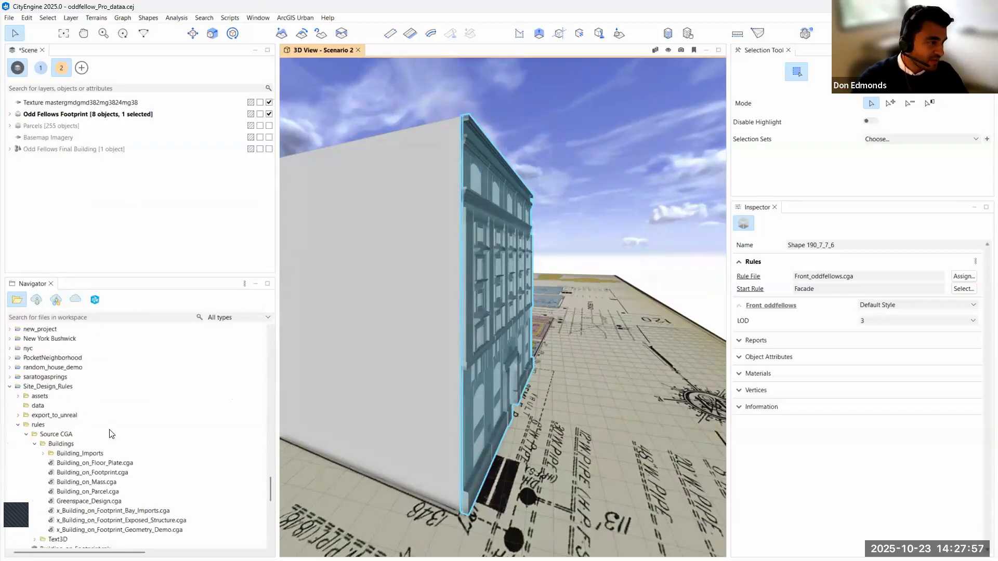
scroll(107, 446, up, 7)
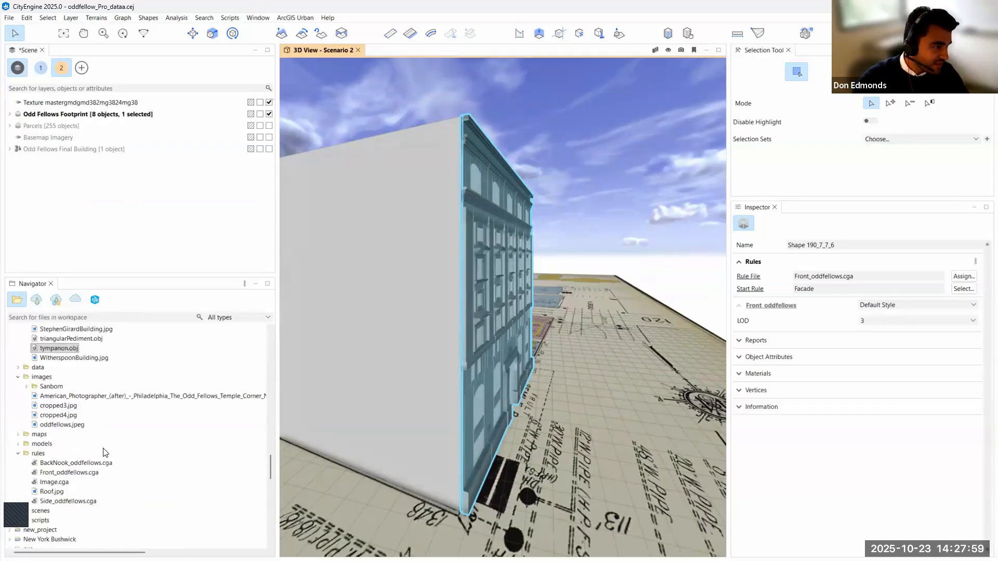
drag(69, 501, 358, 357)
drag(445, 369, 446, 369)
click(681, 363)
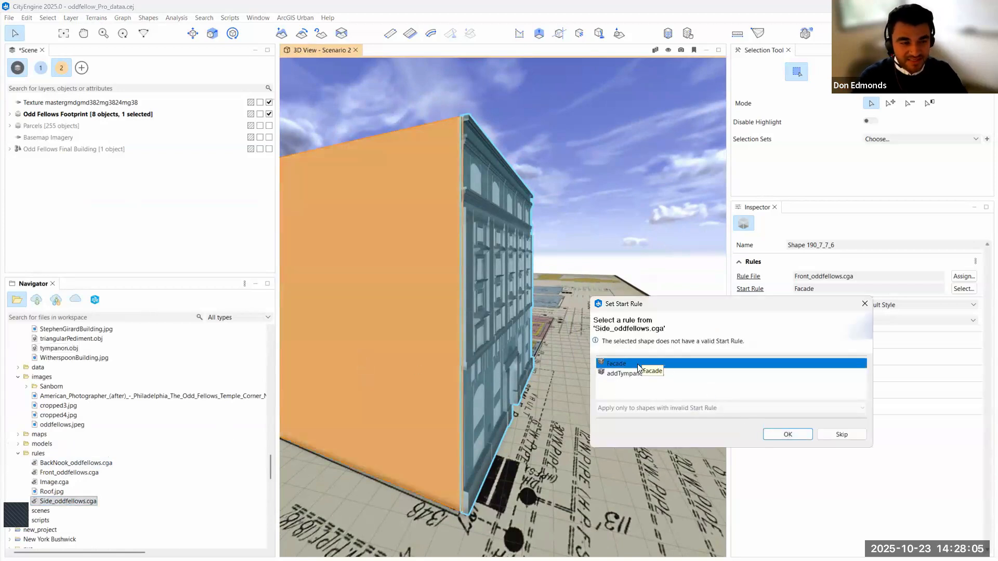
click(789, 435)
- Assign Side_oddfellows.cga with the Facade start rule to the blank rear wall adjoining the finished side facade
click(409, 344)
scroll(405, 327, down, 3)
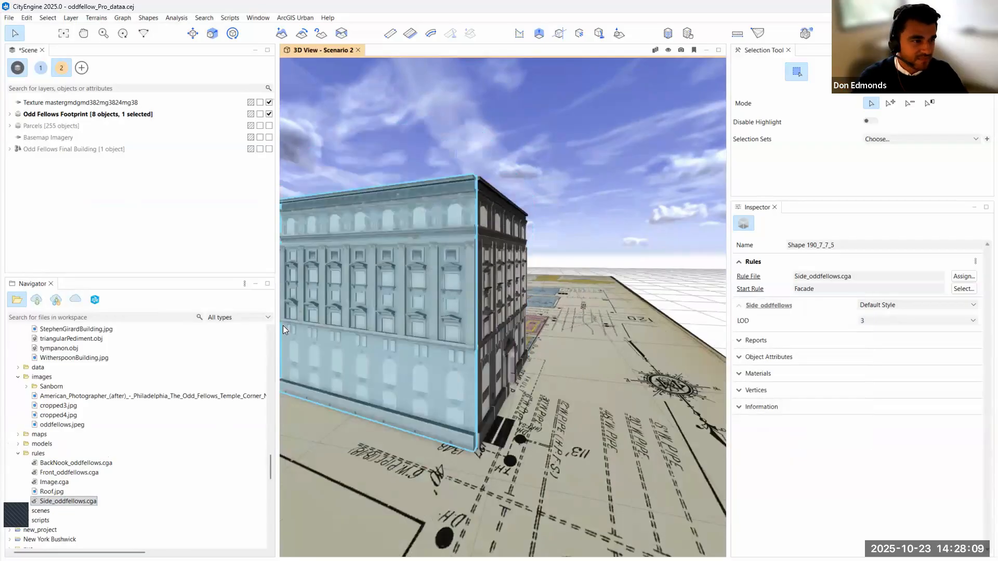
scroll(405, 324, down, 4)
scroll(433, 294, up, 4)
alt+drag(432, 293, 508, 295)
scroll(386, 326, down, 4)
scroll(391, 346, up, 3)
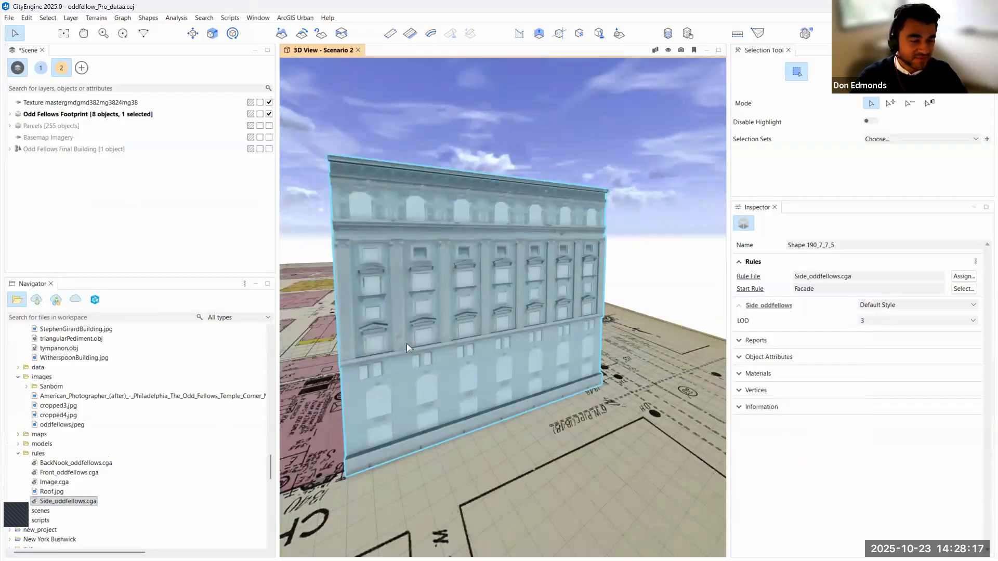
alt+drag(404, 345, 484, 344)
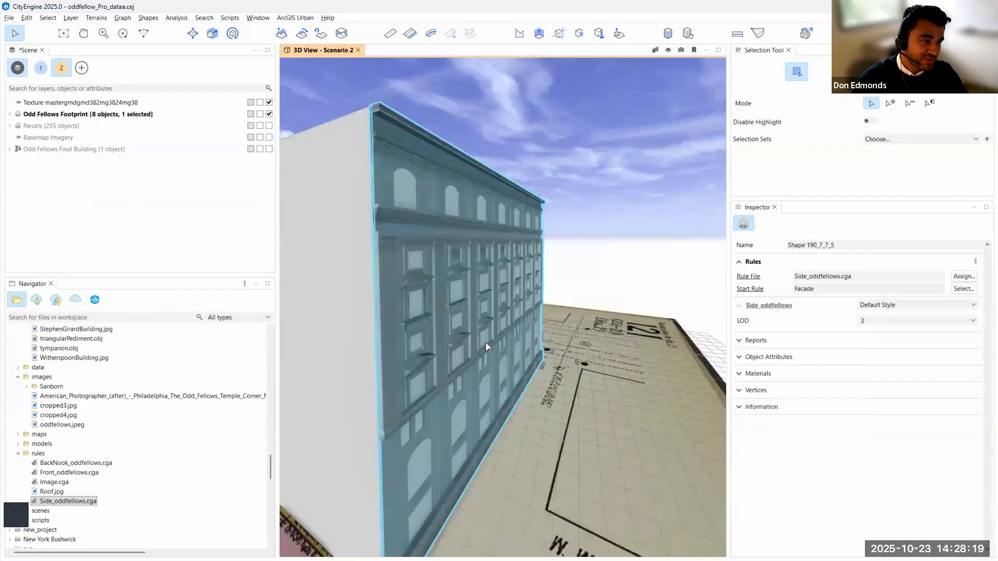
scroll(423, 379, down, 4)
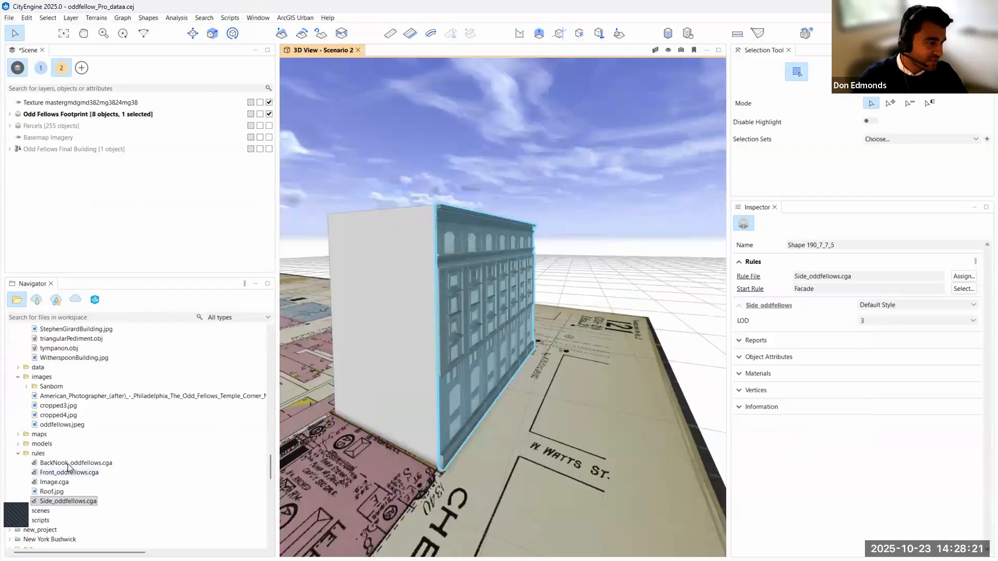
drag(65, 504, 400, 317)
click(688, 367)
click(785, 434)
- Apply Side_oddfellows.cga with the Facade start rule to the remaining long side wall beyond the recessed rear corner
click(350, 307)
alt+drag(383, 321, 513, 316)
click(359, 387)
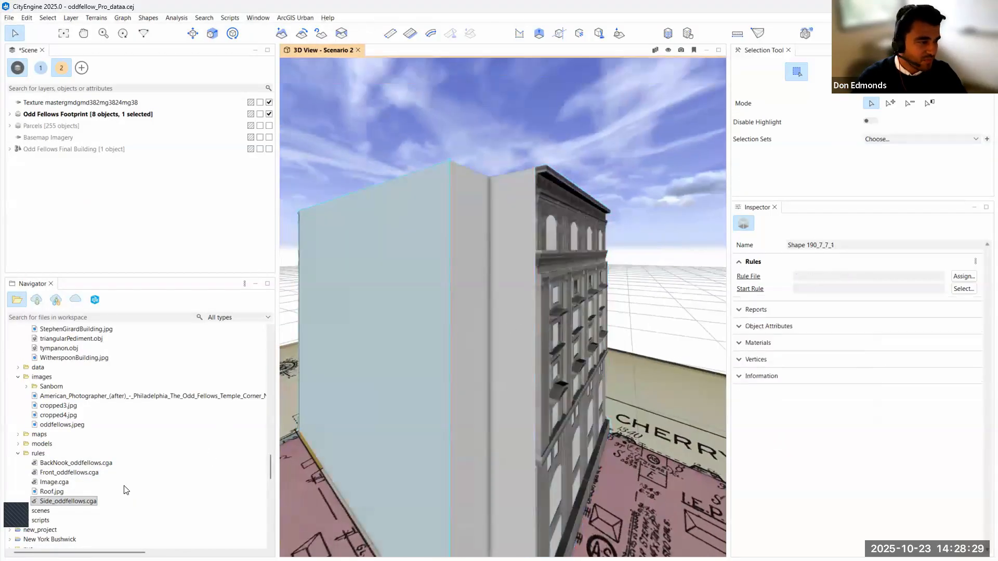
drag(416, 373, 417, 375)
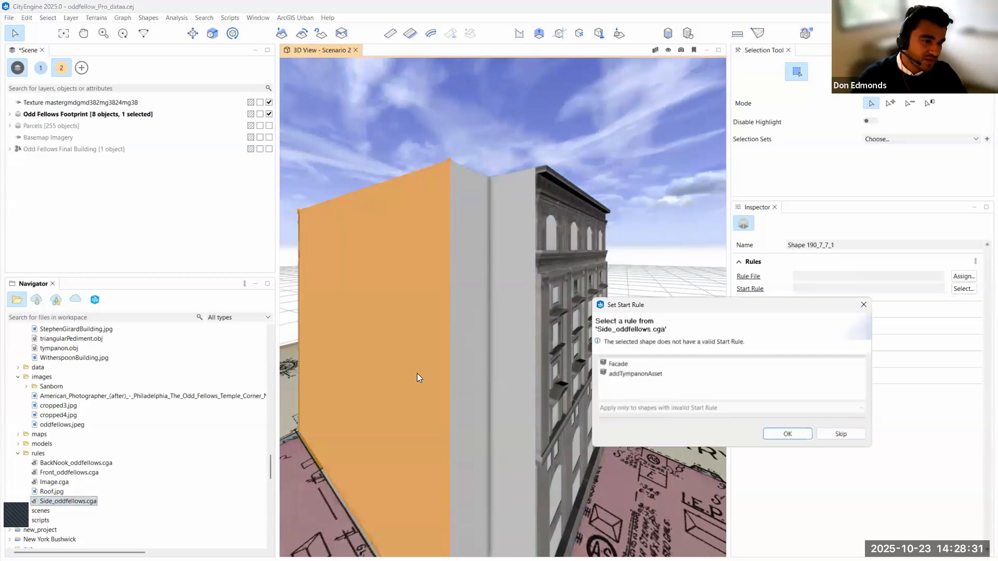
click(635, 364)
click(787, 436)
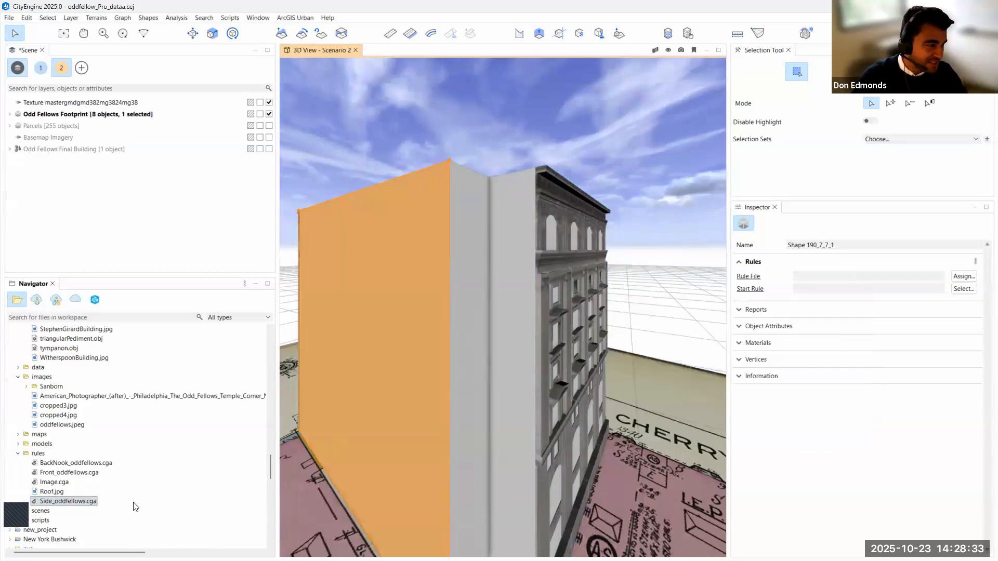
- Assign the BackNook_oddfellows.cga rule file to both narrow walls of the recessed rear corner and clear the selection
middle_drag(481, 342, 429, 382)
click(432, 365)
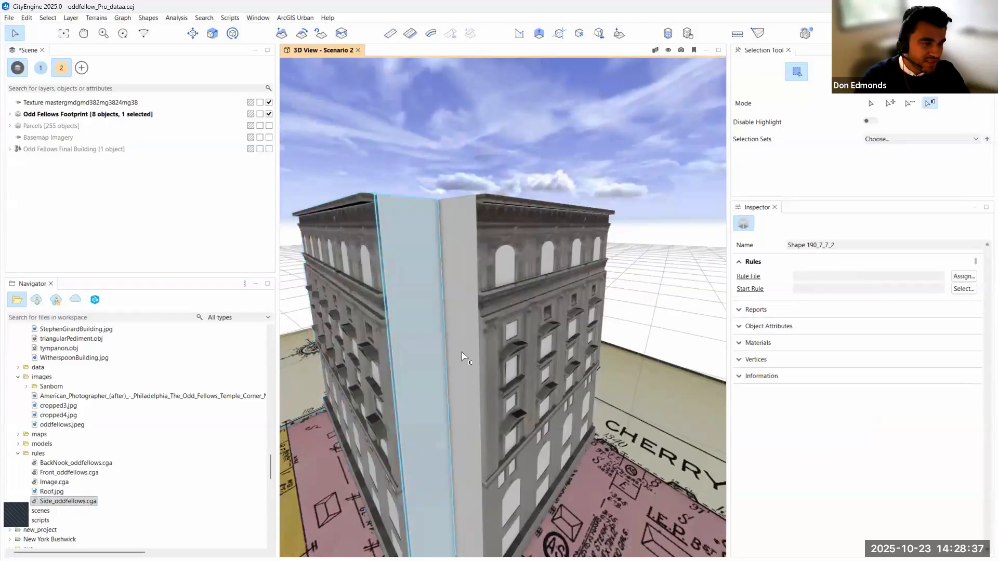
shift+click(462, 354)
drag(73, 469, 424, 415)
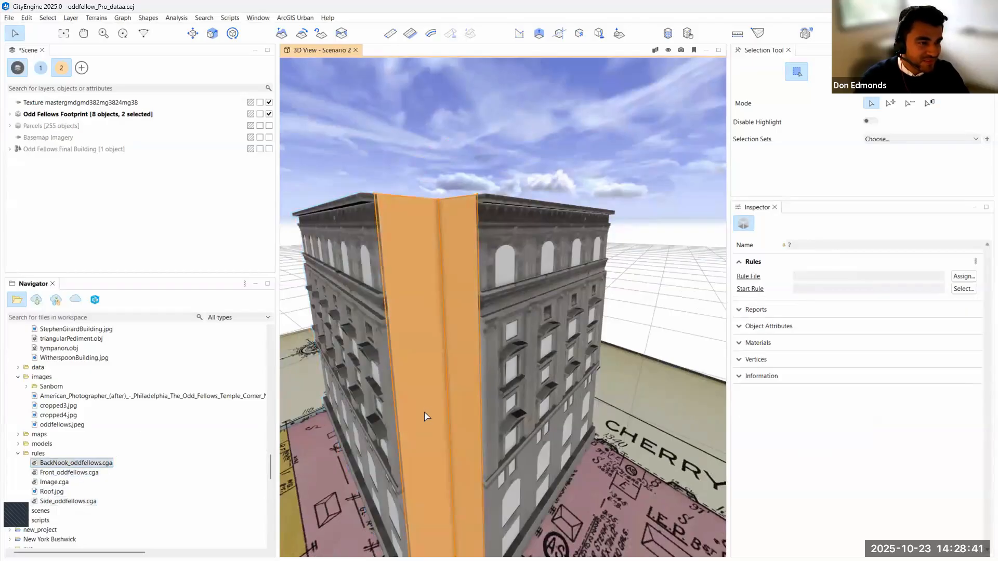
scroll(425, 409, down, 2)
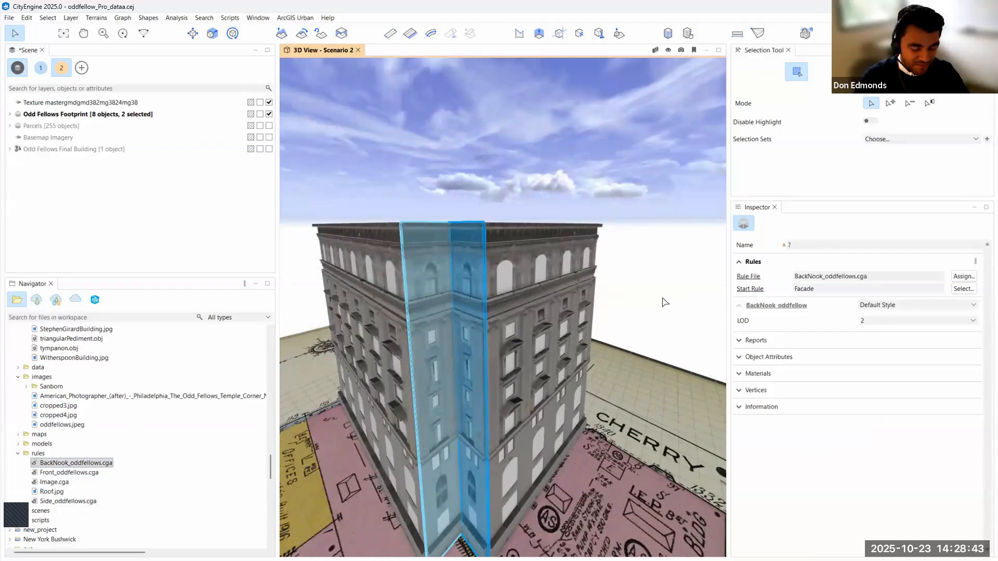
click(641, 248)
- Texture the building's roof face with Roof.jpg, close the Shape Texturing Tool and deselect the roof
middle_drag(375, 288, 550, 321)
middle_drag(330, 309, 531, 320)
scroll(401, 326, down, 2)
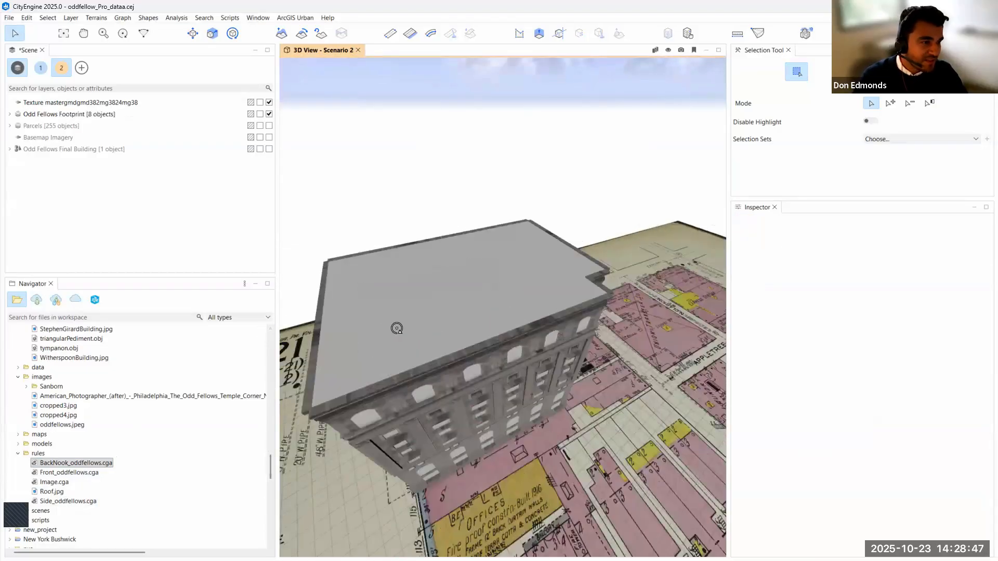
middle_drag(396, 328, 479, 304)
middle_drag(365, 357, 488, 323)
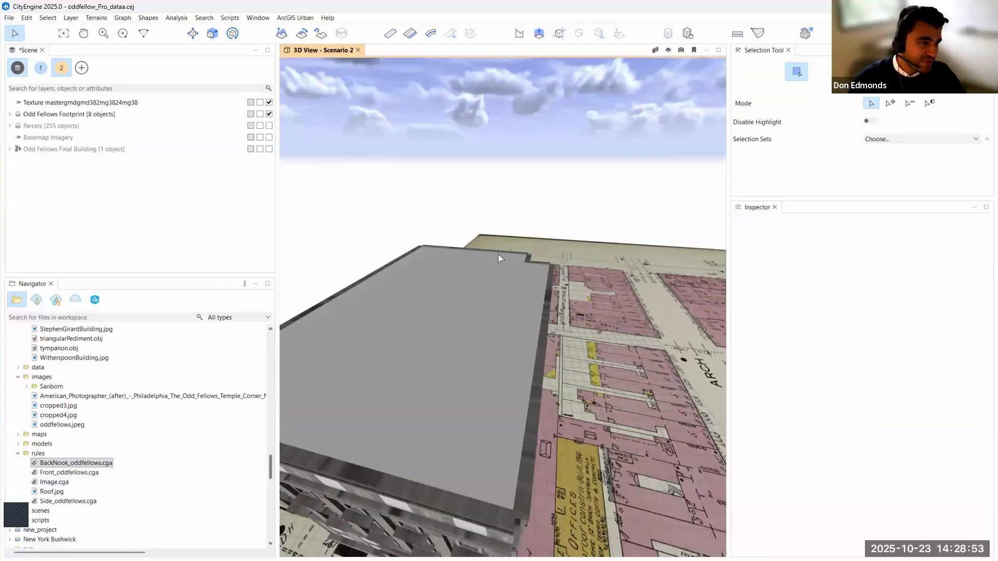
scroll(509, 223, down, 5)
scroll(420, 353, up, 4)
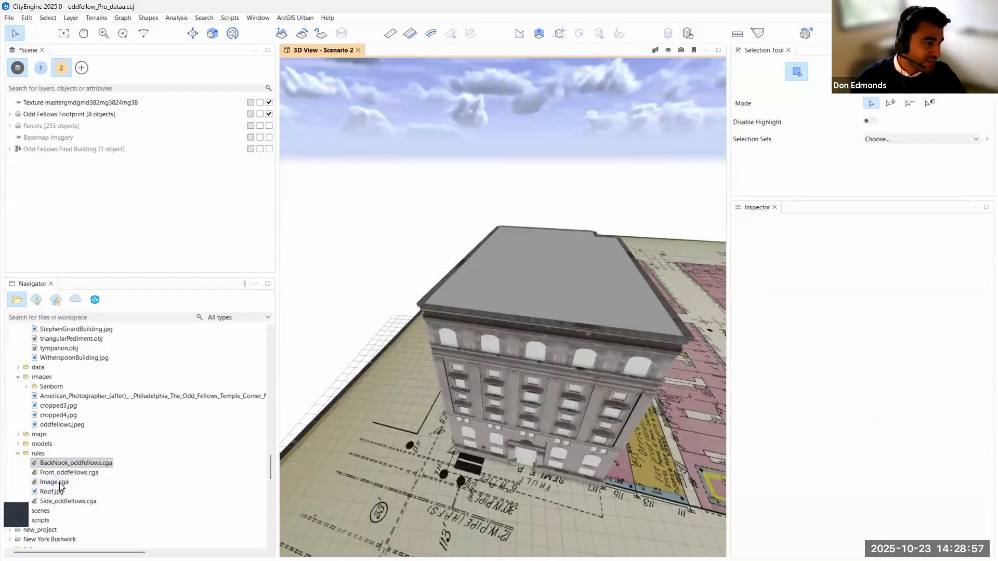
drag(54, 492, 550, 280)
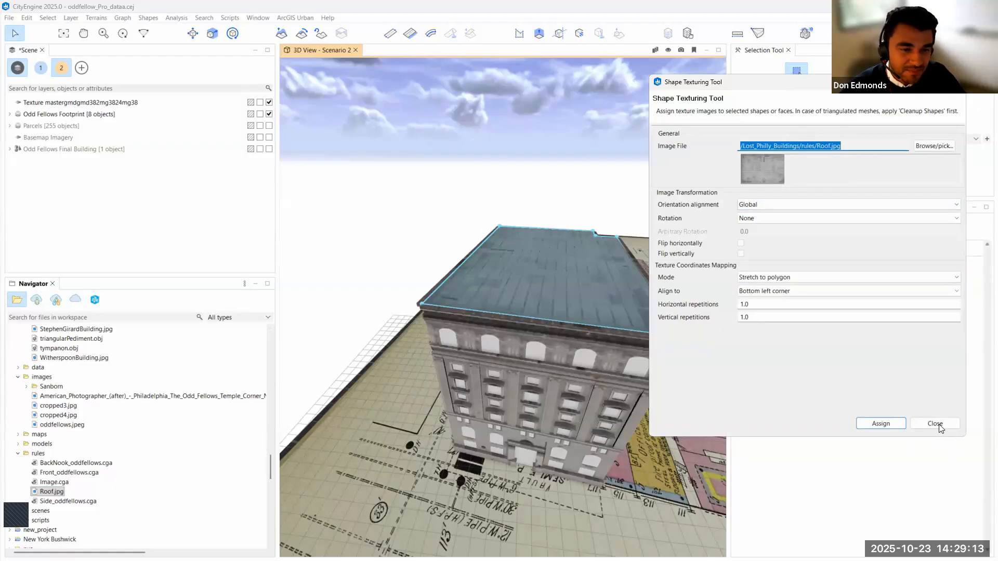
key(Escape)
click(523, 183)
- View the textured building from outside and turn off the display of Shapes in the 3D view
scroll(593, 342, down, 3)
scroll(664, 370, up, 2)
middle_drag(664, 370, 552, 444)
scroll(572, 416, down, 3)
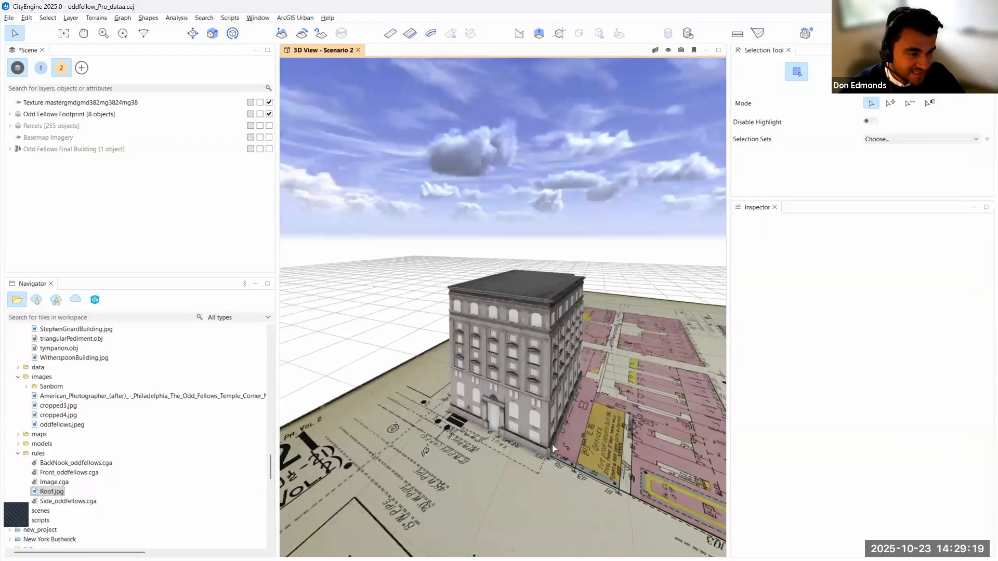
middle_drag(492, 401, 512, 548)
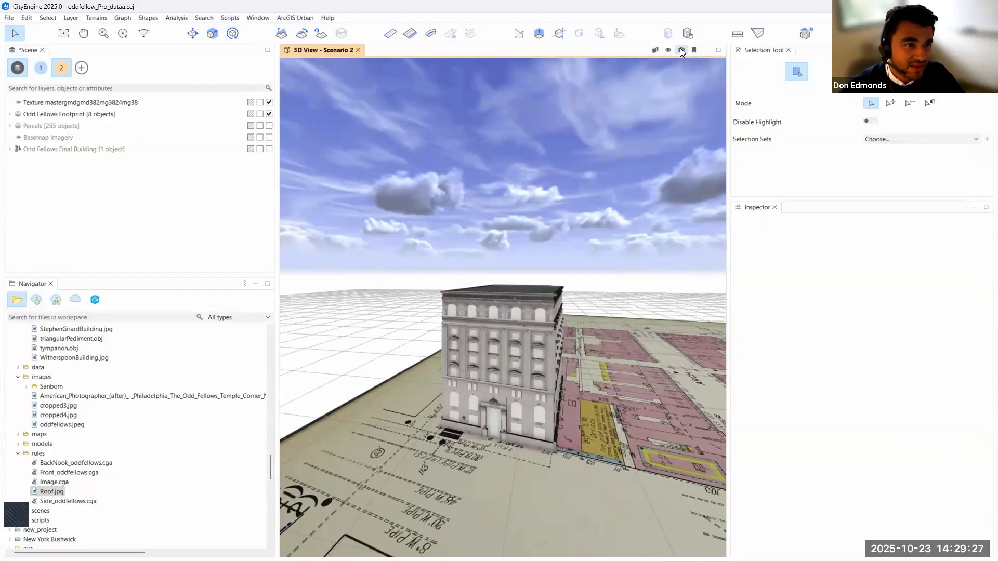
click(680, 49)
click(668, 50)
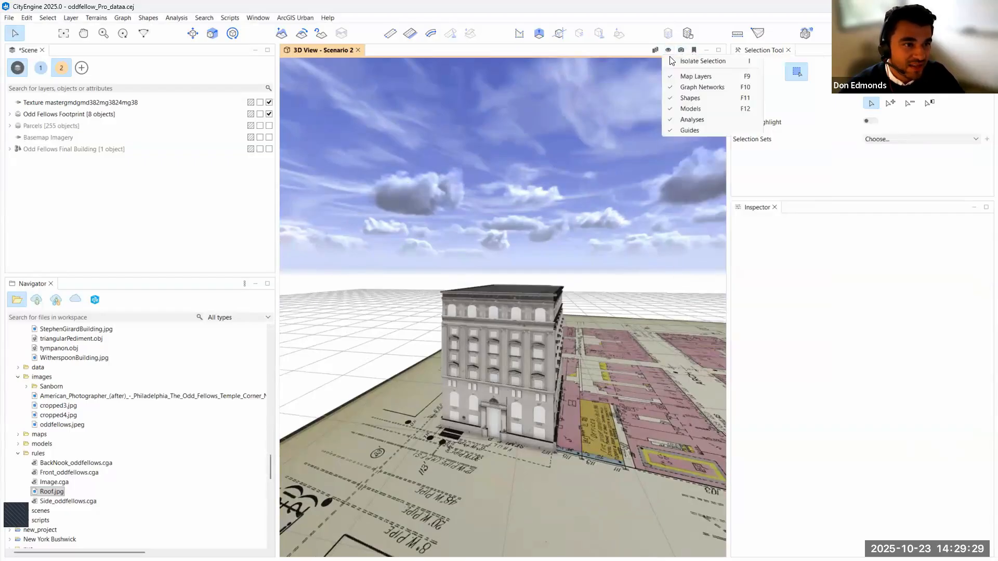
click(679, 100)
- Examine the windows, pediments and entrance on the front and side facades up close and from a distance
scroll(507, 417, up, 5)
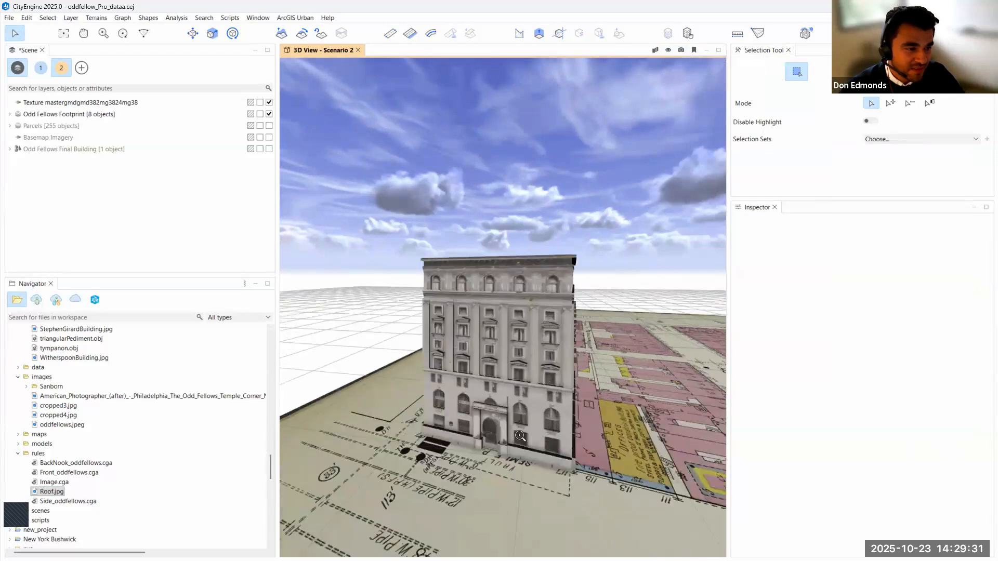
middle_drag(436, 424, 553, 387)
middle_drag(490, 412, 552, 390)
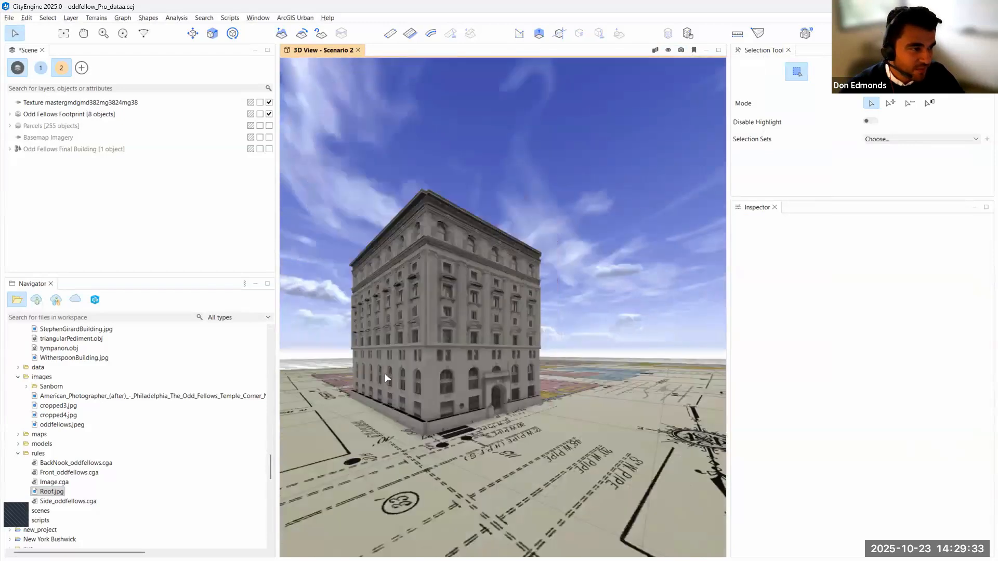
scroll(413, 360, up, 4)
middle_drag(436, 368, 481, 361)
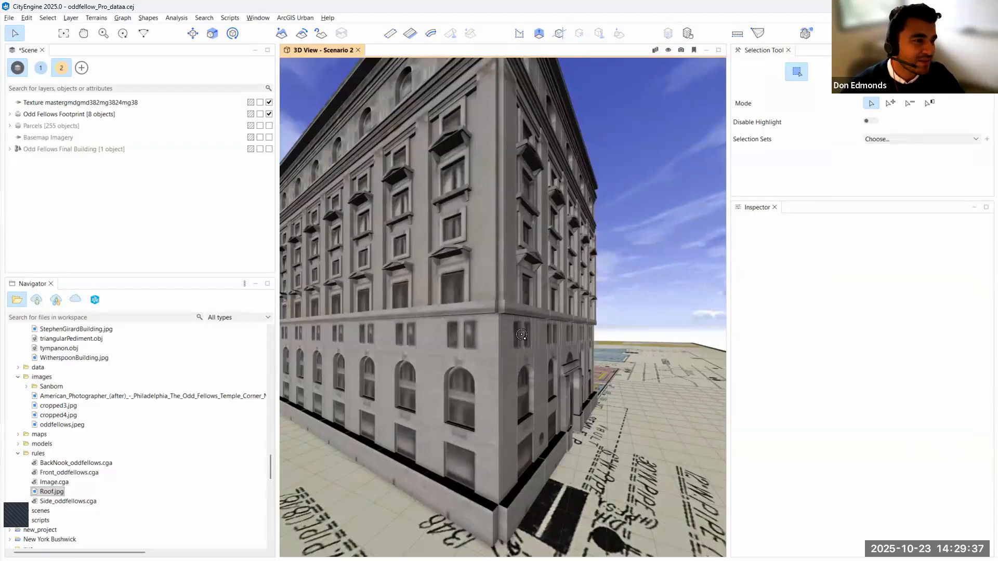
middle_drag(522, 332, 504, 381)
scroll(504, 381, down, 10)
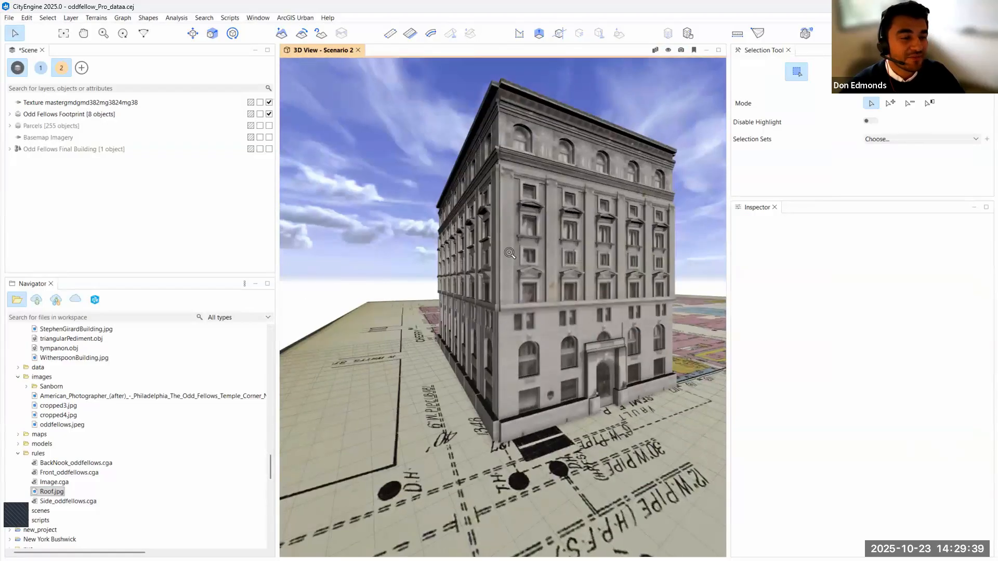
- Select the building's faces in the 3D view and turn the display of Shapes back on
mouse_move(443, 290)
mouse_down()
mouse_move(624, 169)
mouse_move(647, 172)
mouse_move(483, 276)
mouse_move(440, 278)
mouse_up()
click(668, 50)
click(684, 98)
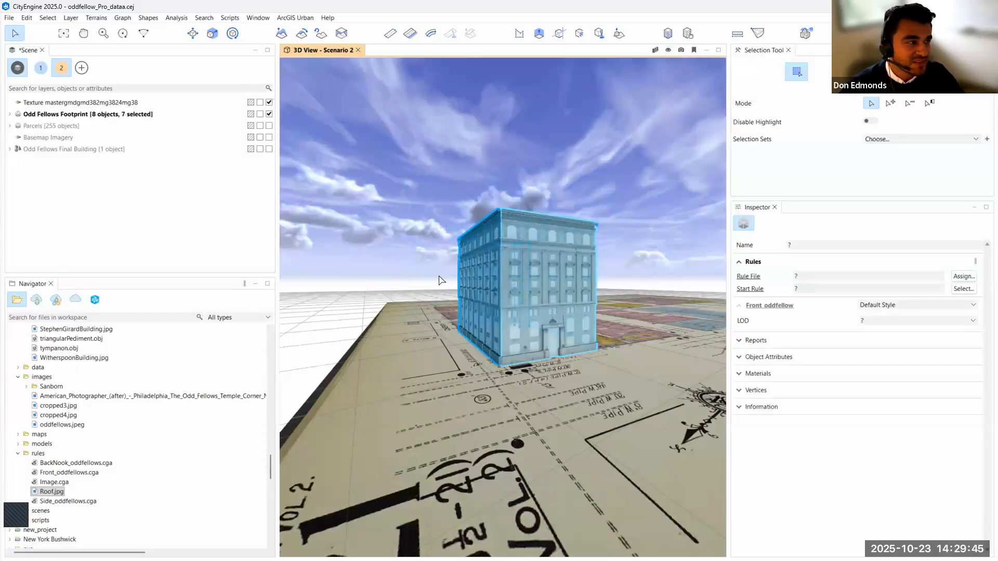
- Open the Khronos Group glTF export settings for the selected building, close them without exporting and clear the selection
click(9, 18)
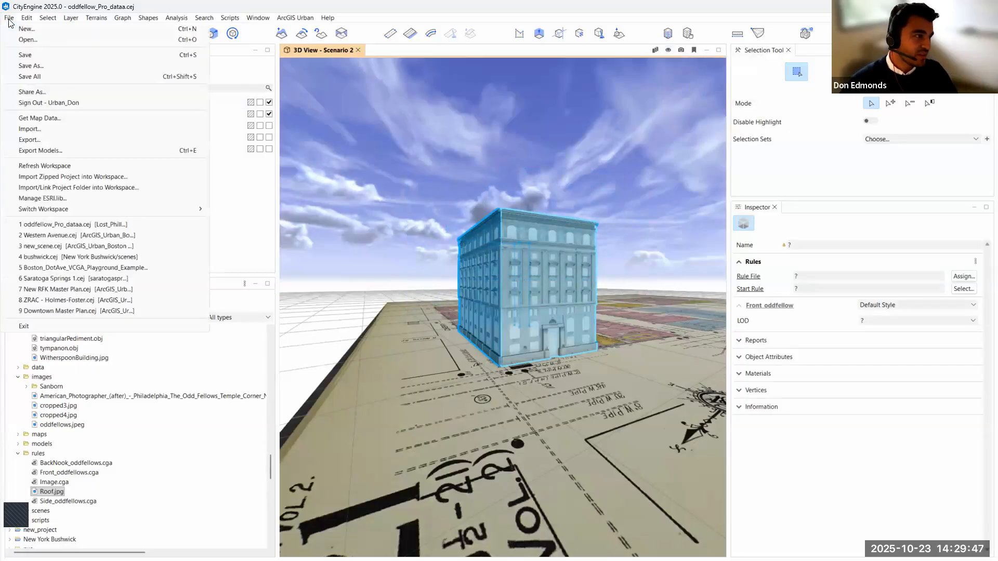
click(47, 152)
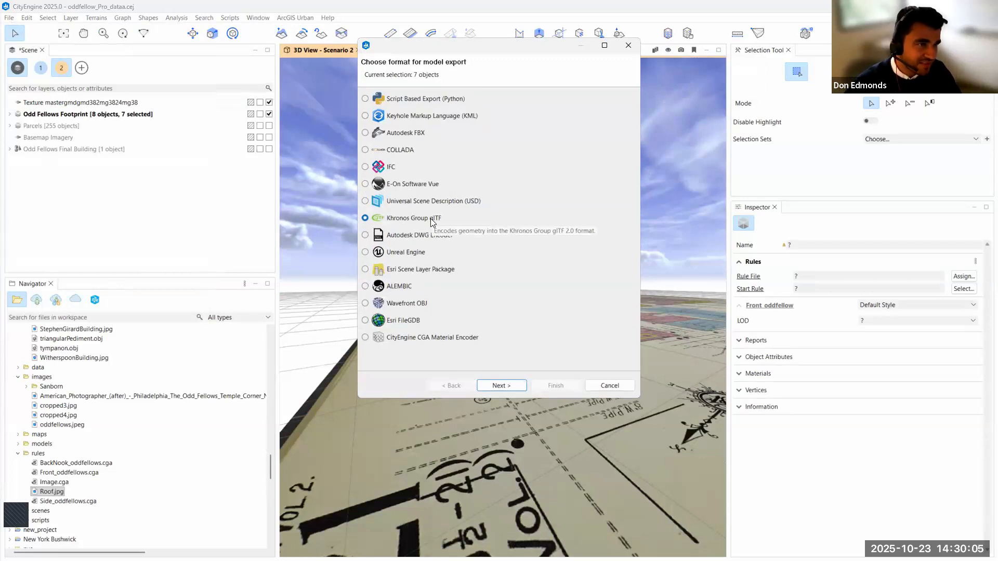
click(507, 388)
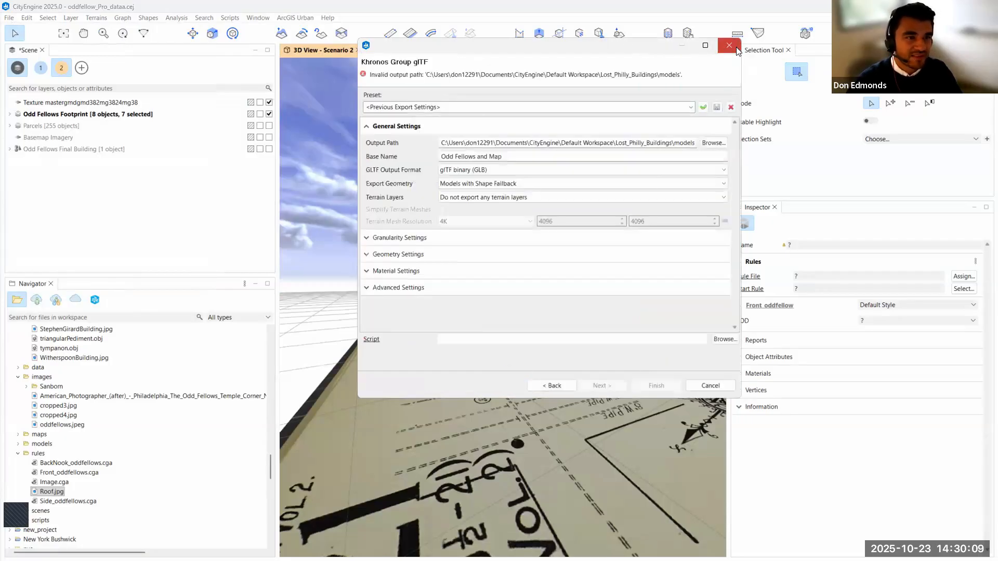
click(735, 46)
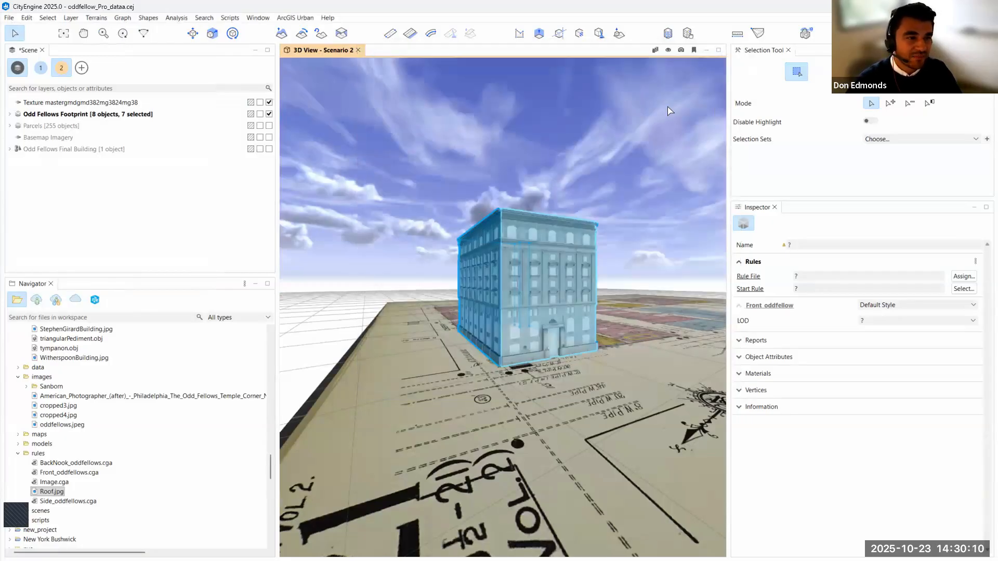
click(574, 193)
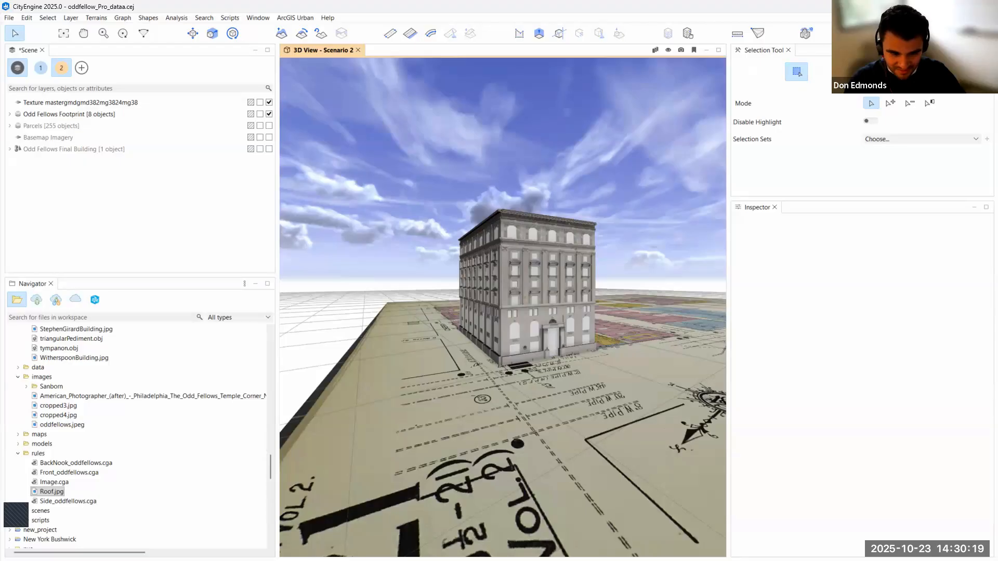
- Switch to the presentation with the Odd Fellows Temple QR code, then return to CityEngine
key(alt+Tab)
click(781, 404)
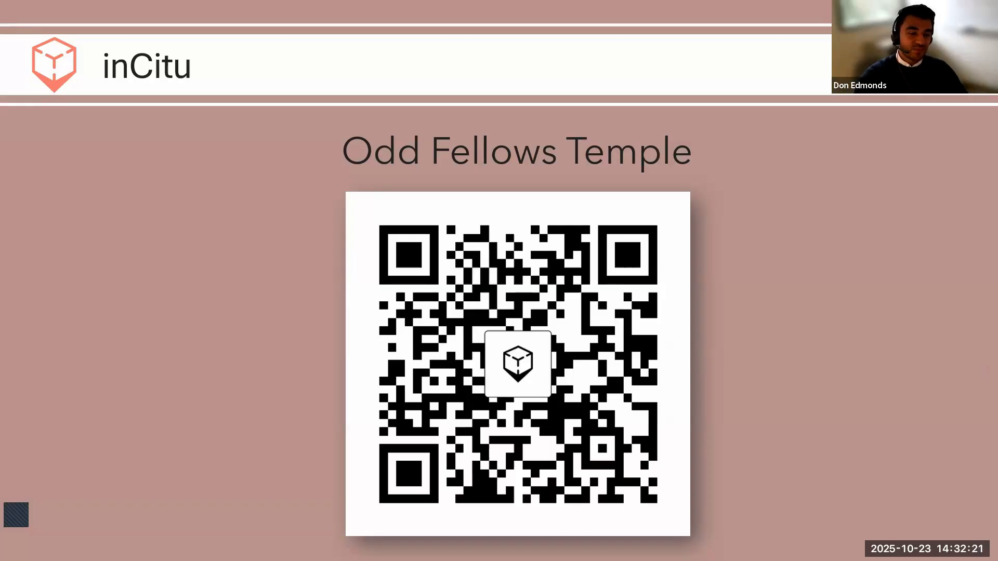
key(alt+Tab)
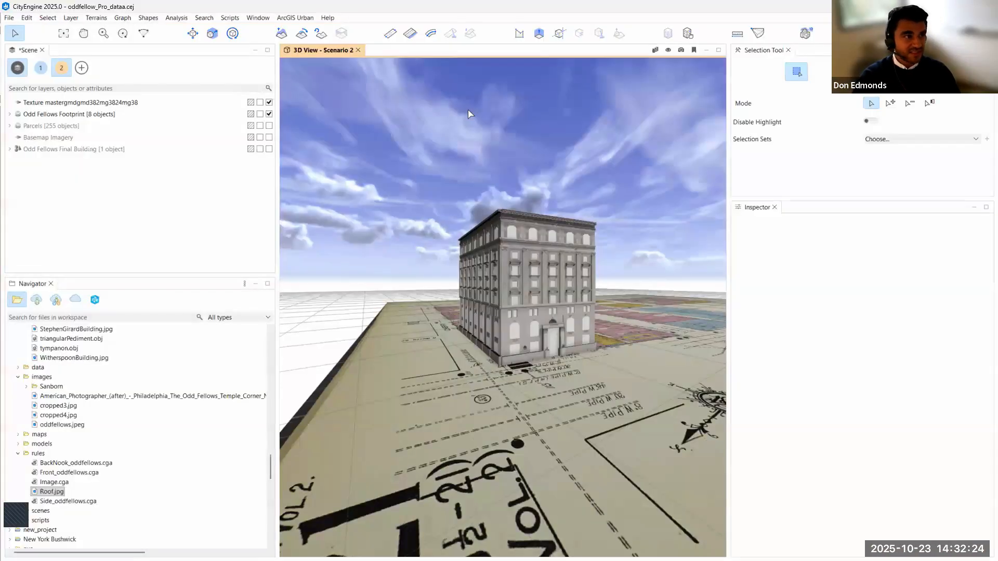
- Open the Facade Wizard alongside the 3D view
click(265, 18)
click(289, 114)
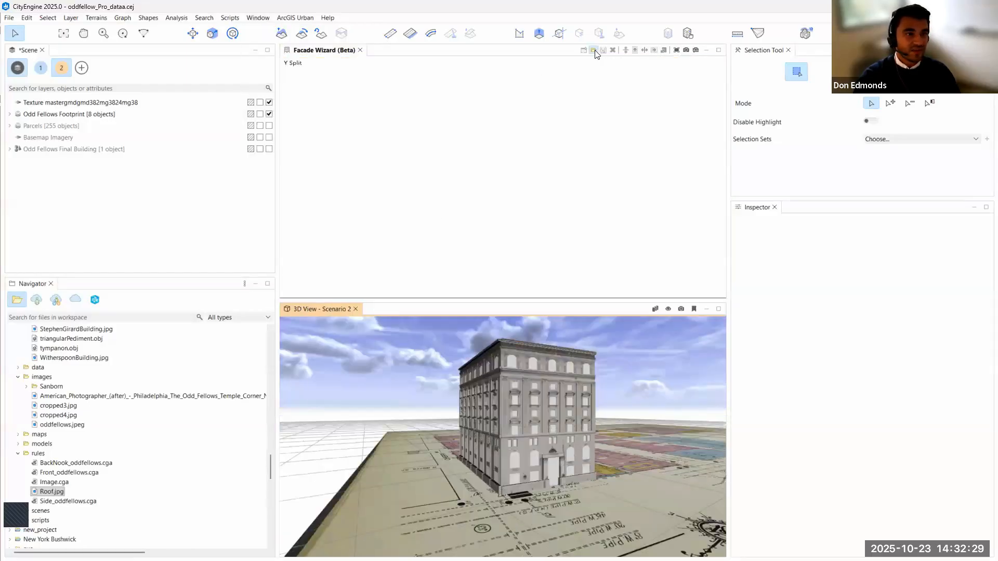
- Load the Odd Fellows facade photo from the images folder into the Facade Wizard with a region width of 30.0 meters
click(593, 50)
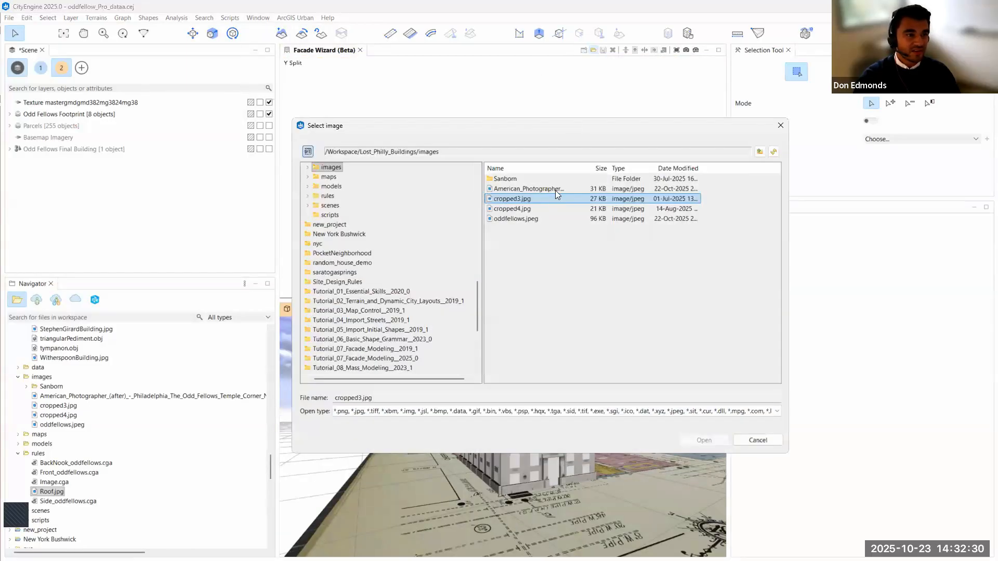
click(511, 189)
click(704, 439)
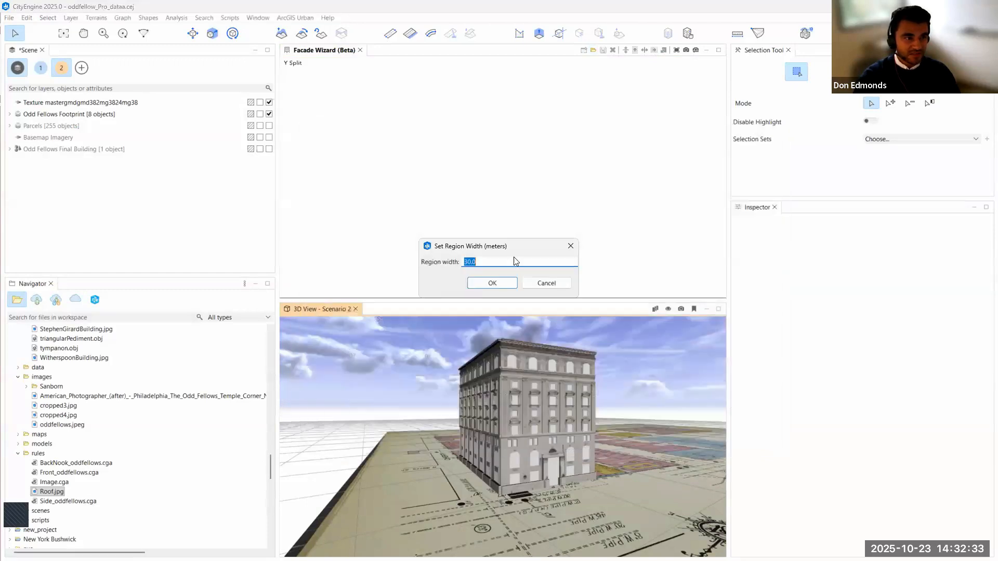
click(502, 283)
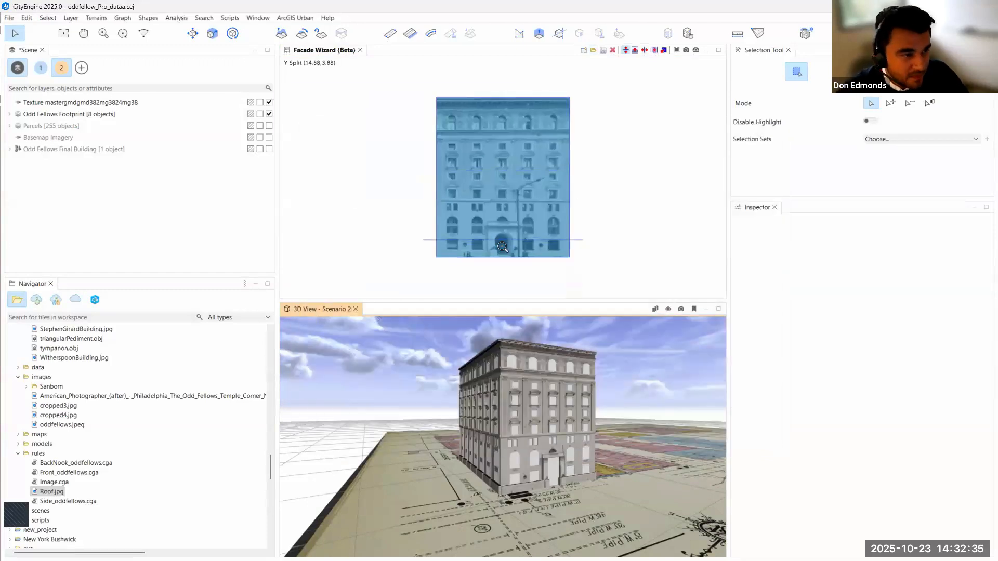
- Split the facade photo horizontally above the small paired windows and divide the lower band into repeating columns
scroll(502, 247, up, 4)
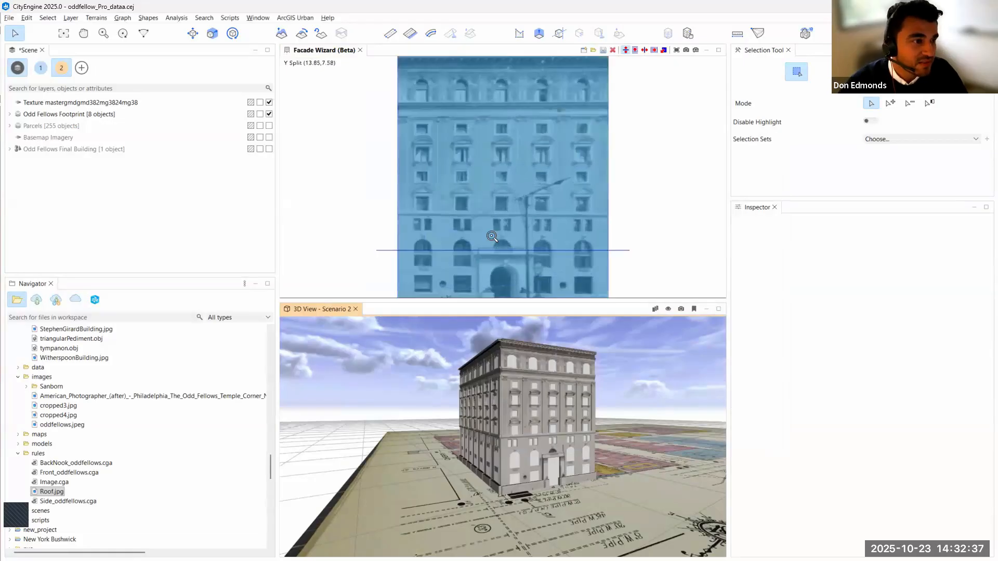
scroll(496, 228, up, 1)
middle_drag(592, 179, 587, 121)
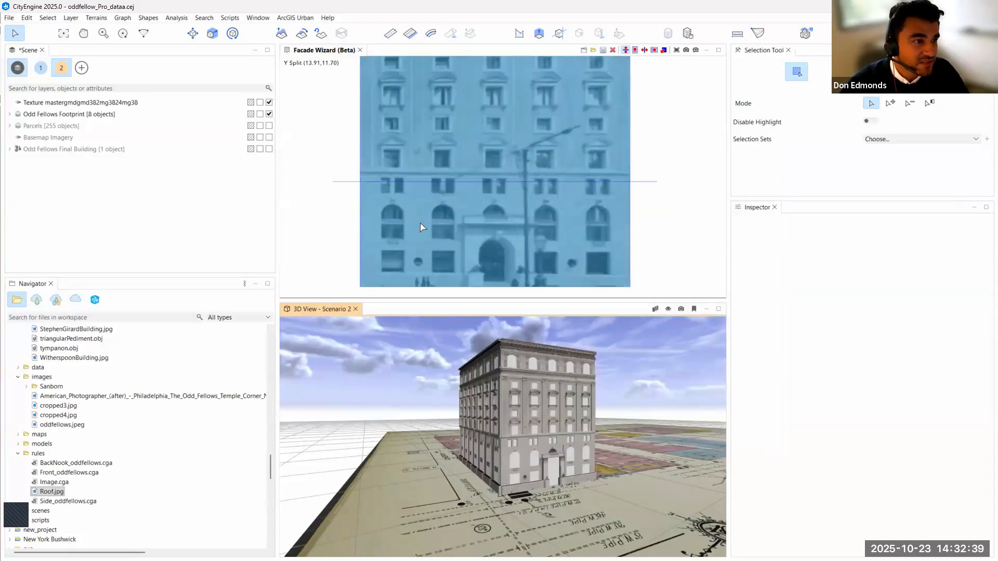
middle_drag(421, 227, 431, 190)
click(481, 138)
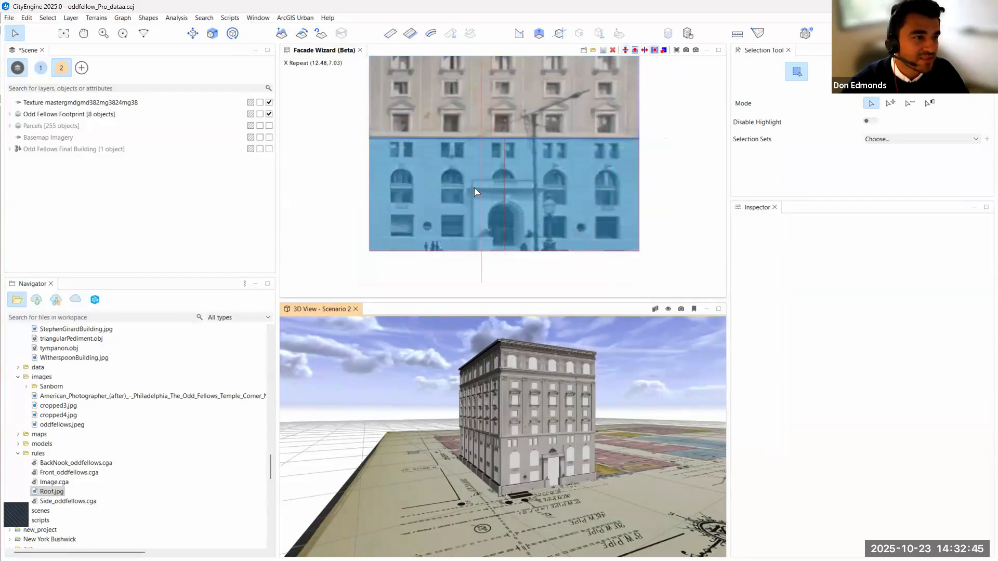
click(436, 192)
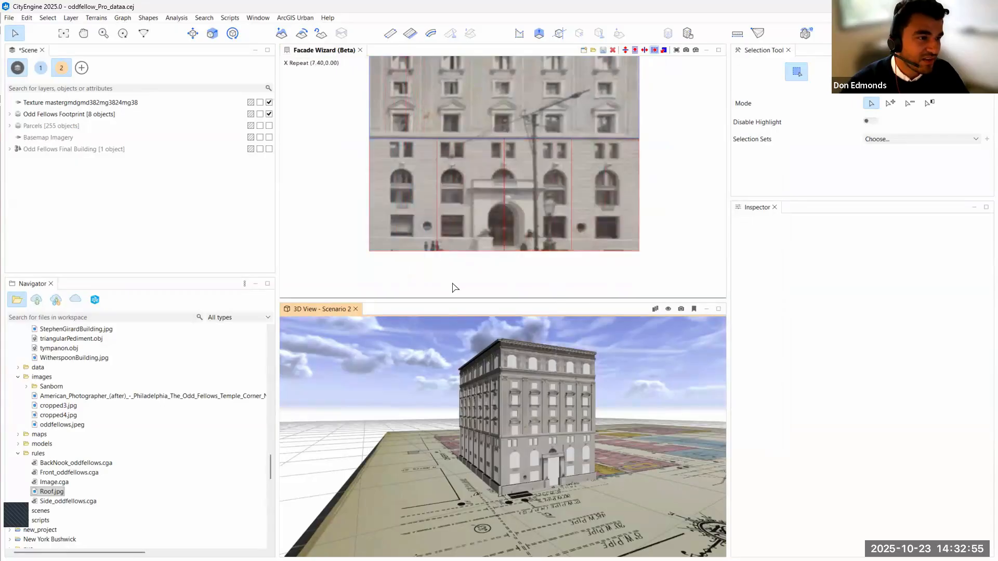
- Activate the X Split tool and select individual columns of the facade's lower band in turn
click(644, 50)
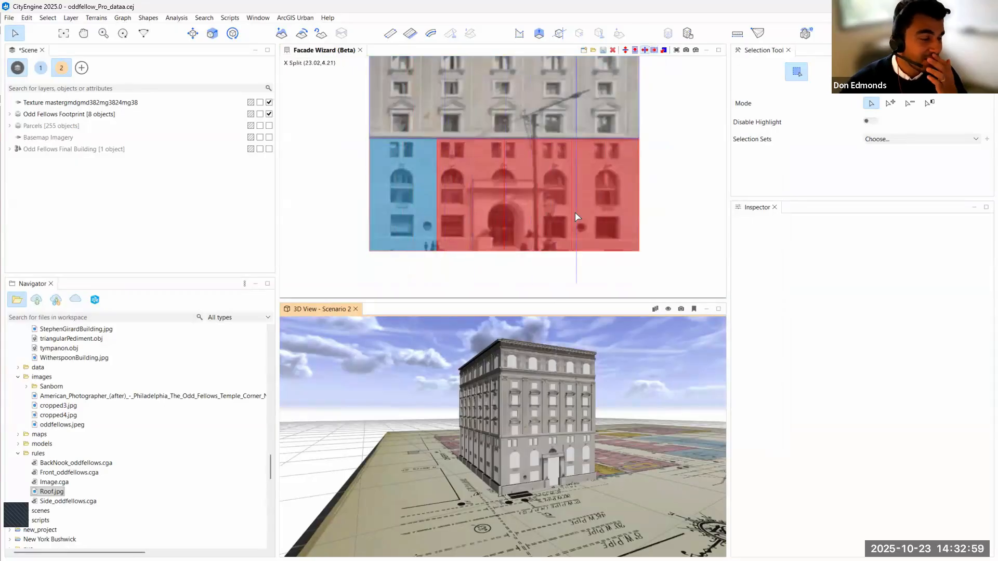
right_click(478, 197)
click(496, 204)
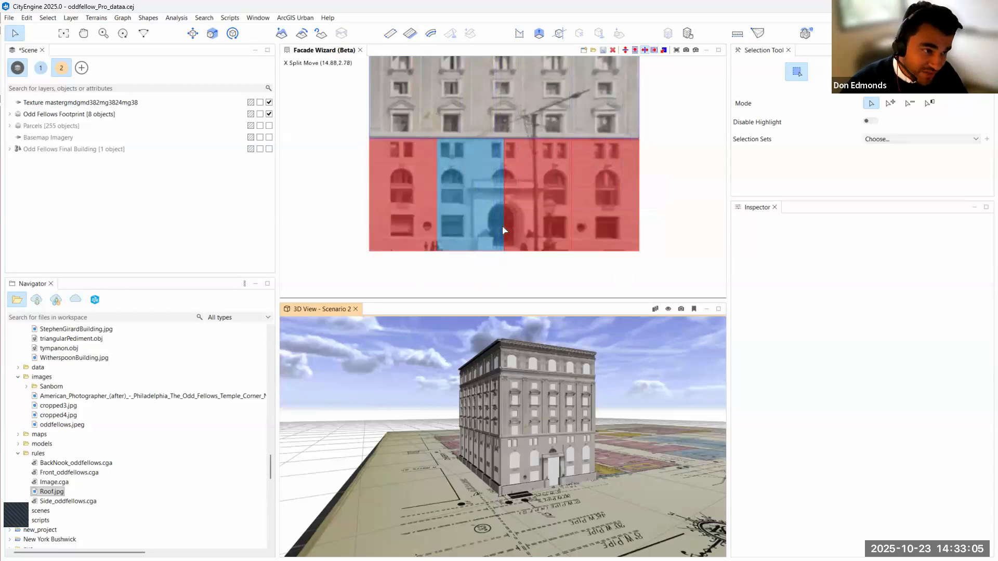
right_click(425, 202)
click(458, 210)
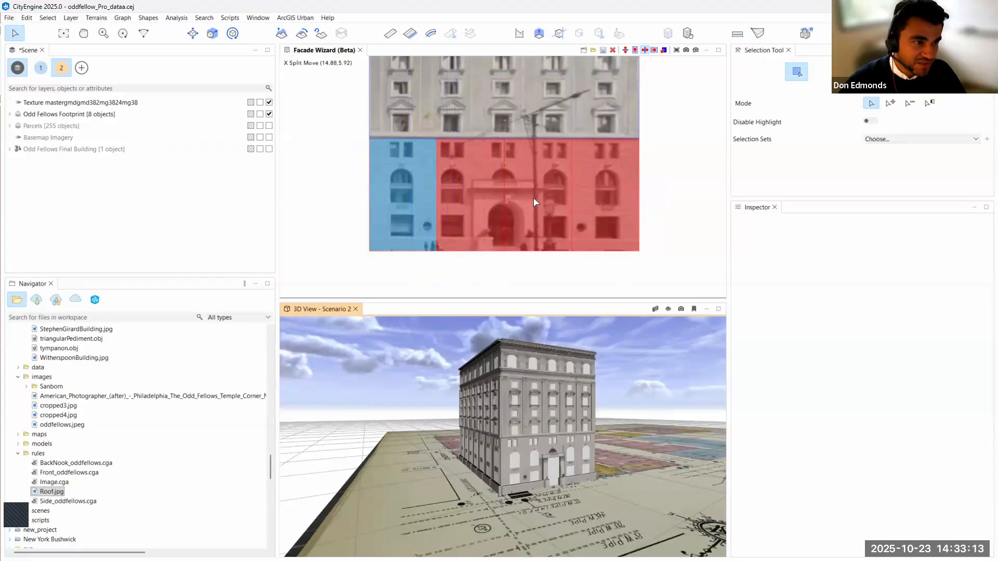
- Examine the reconstructed building's facades from another side in the 3D view
mouse_move(476, 462)
alt+mouse_down()
mouse_move(497, 463)
mouse_move(479, 470)
alt+mouse_up()
scroll(494, 463, up, 4)
scroll(480, 434, down, 6)
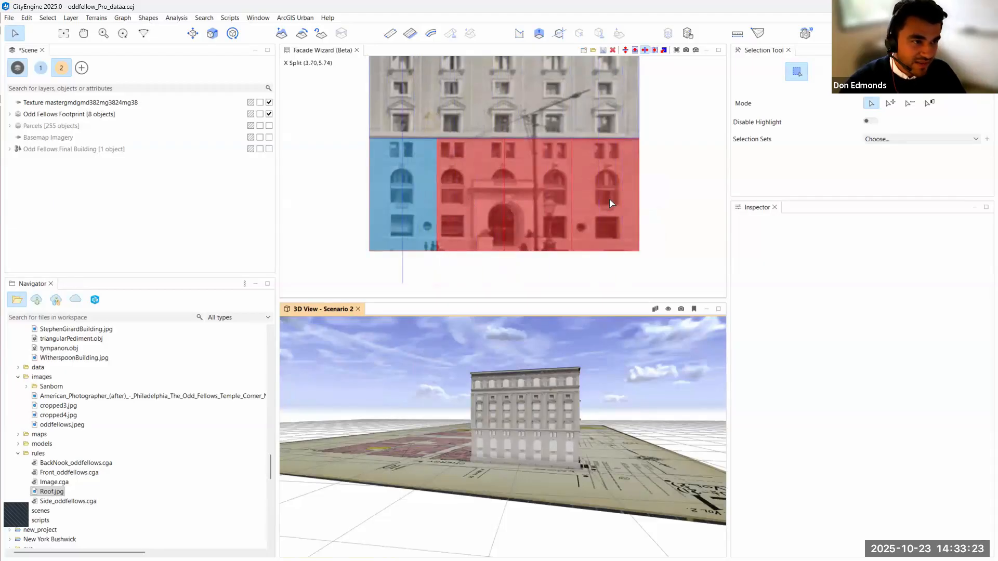
scroll(572, 469, up, 5)
scroll(572, 469, down, 5)
alt+drag(437, 387, 392, 392)
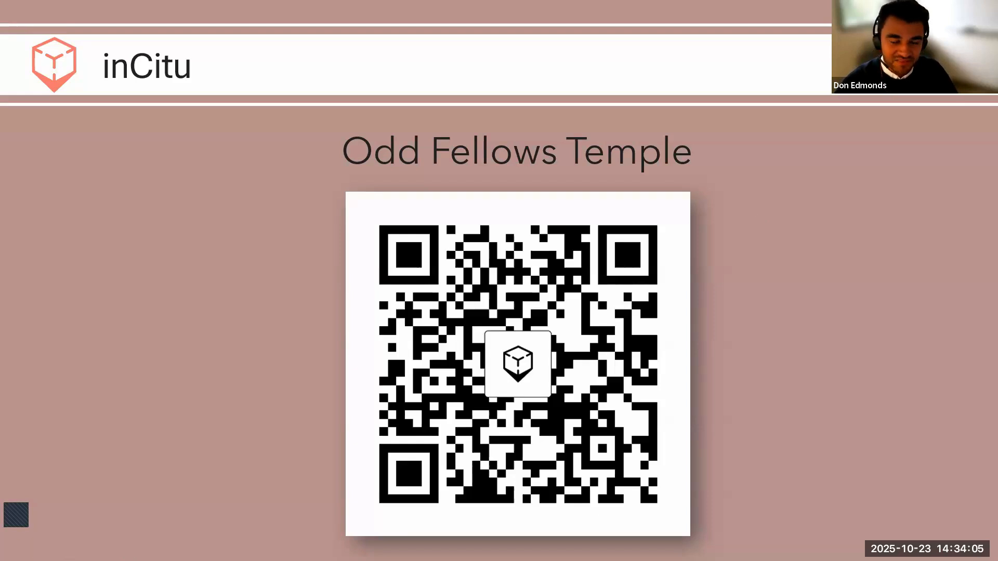
key(Right)
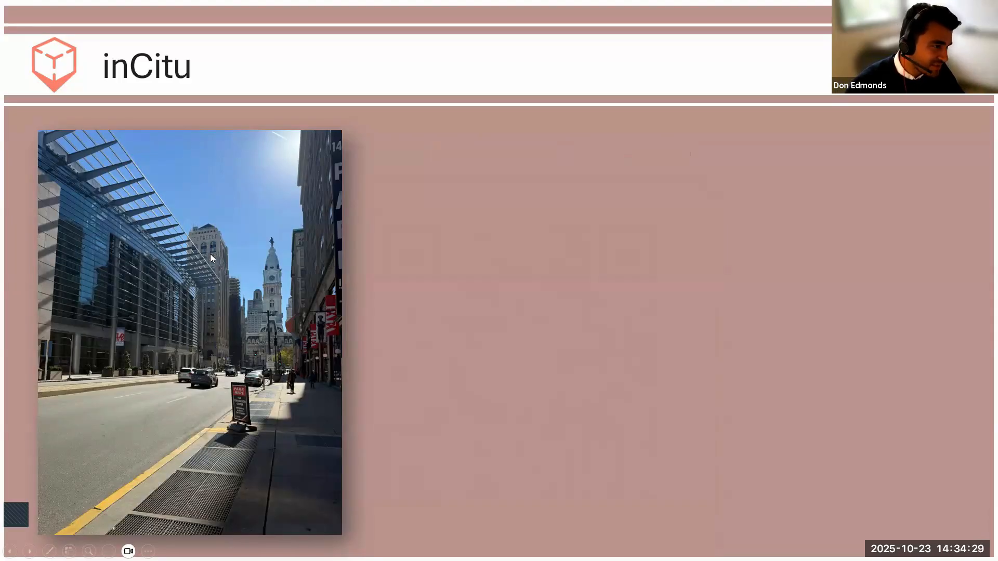
click(456, 305)
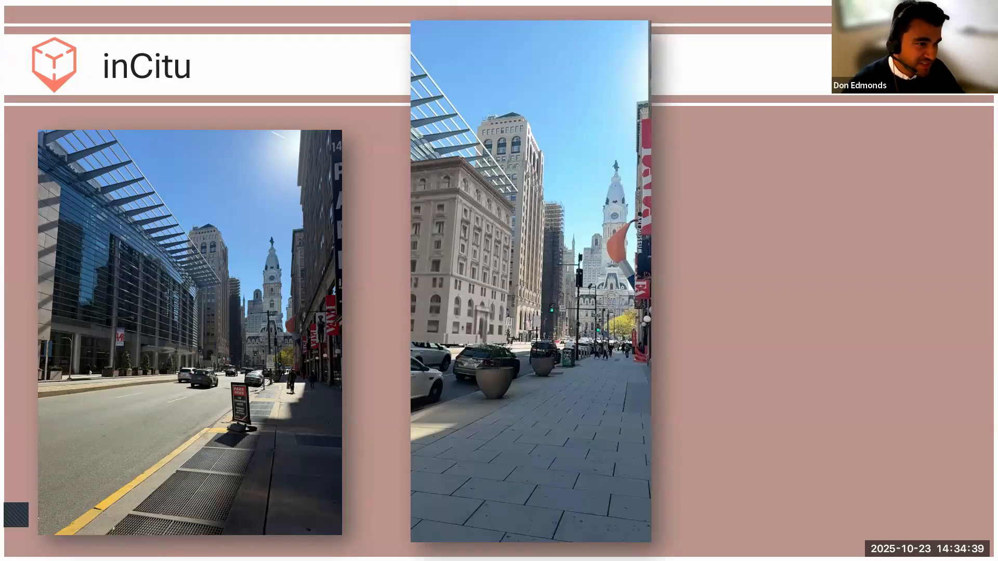
click(552, 306)
key(Left)
click(712, 434)
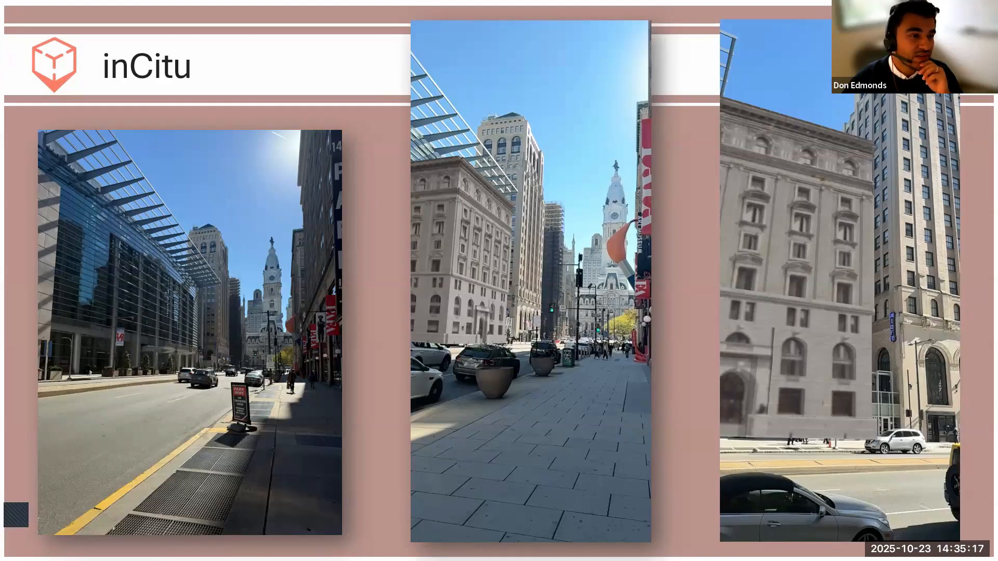
key(Right)
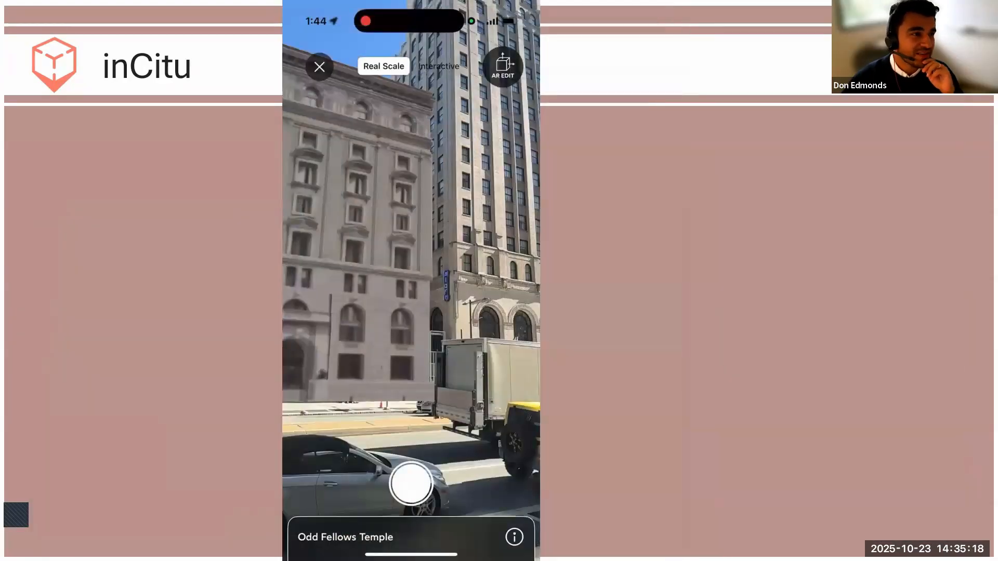
click(468, 480)
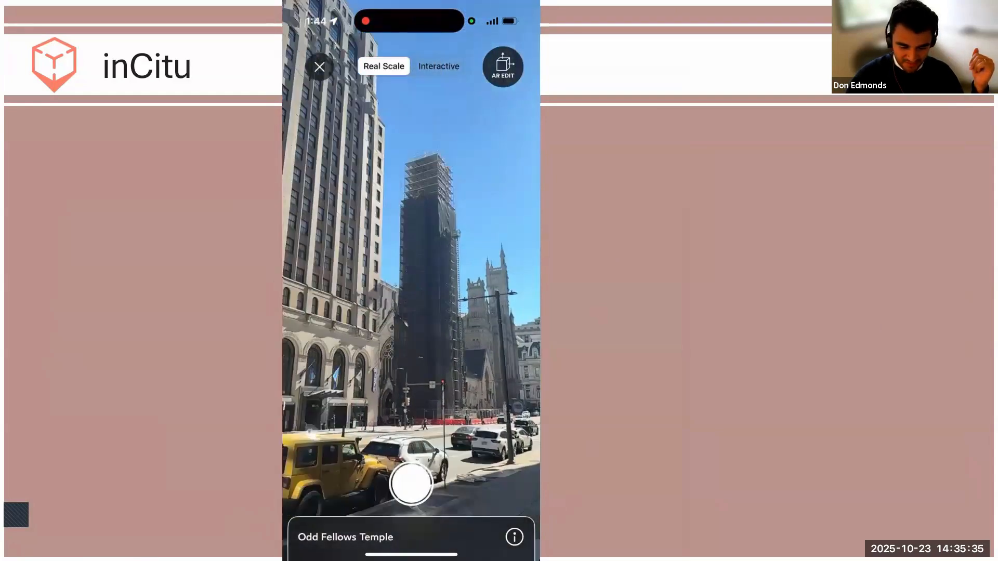
- Switch to the browser with the inCitu project page of the Odd Fellows Temple, then return to the presentation
key(alt+Tab)
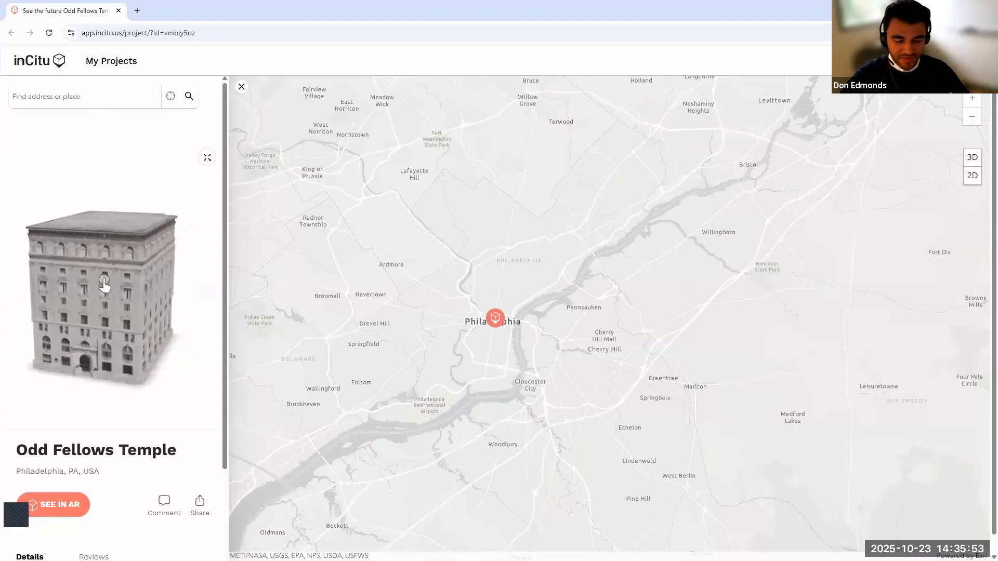
key(Right)
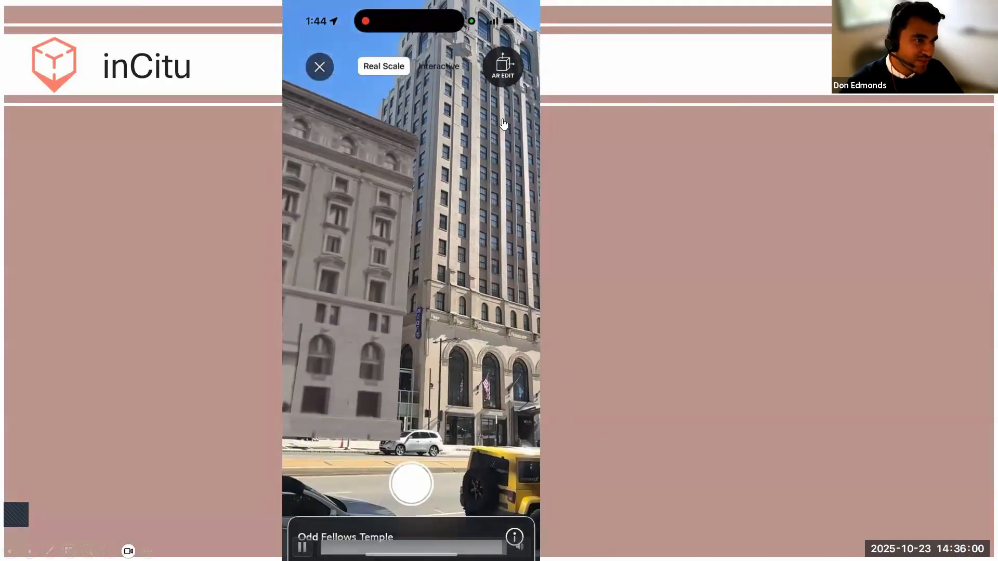
click(506, 99)
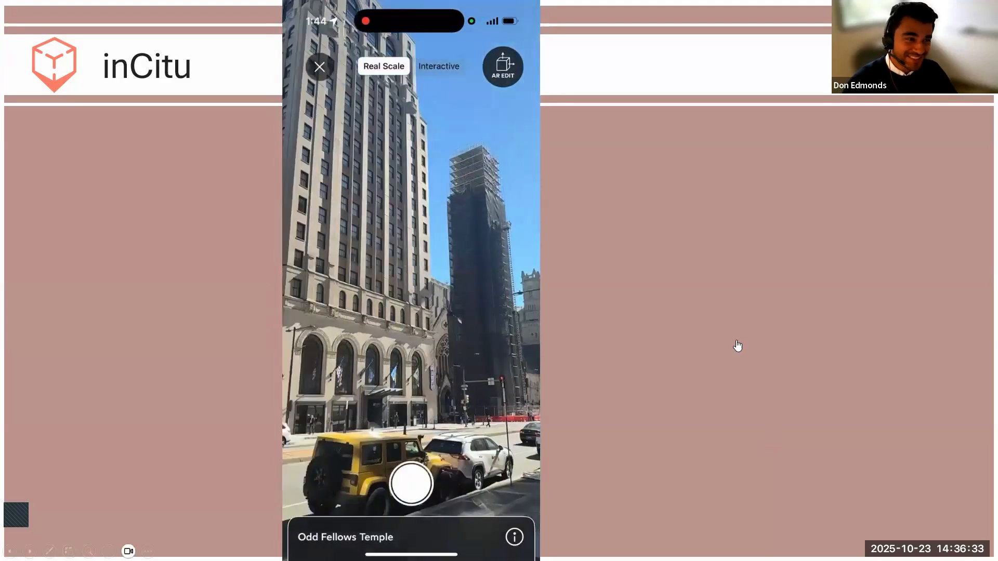
click(736, 340)
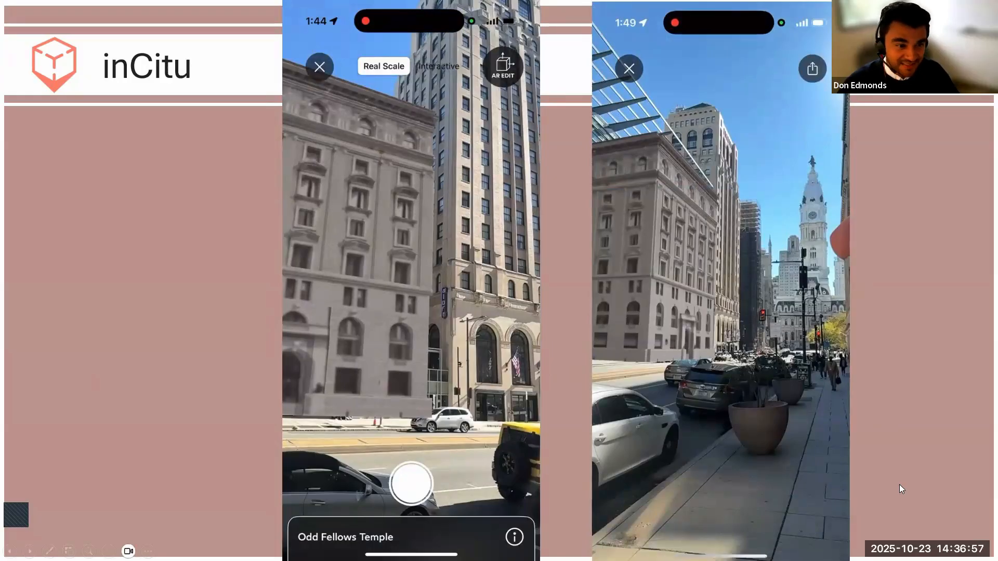
key(Right)
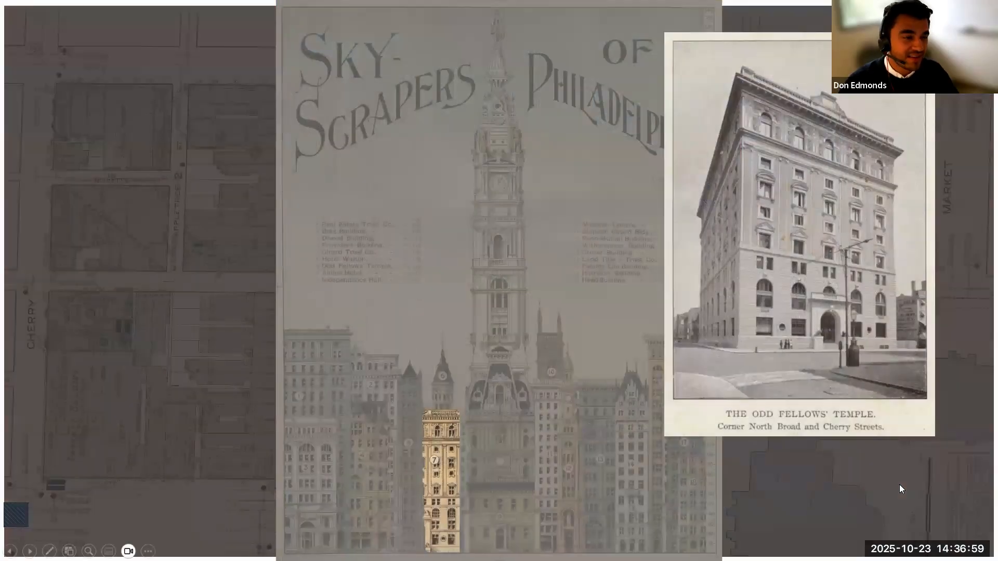
key(Left)
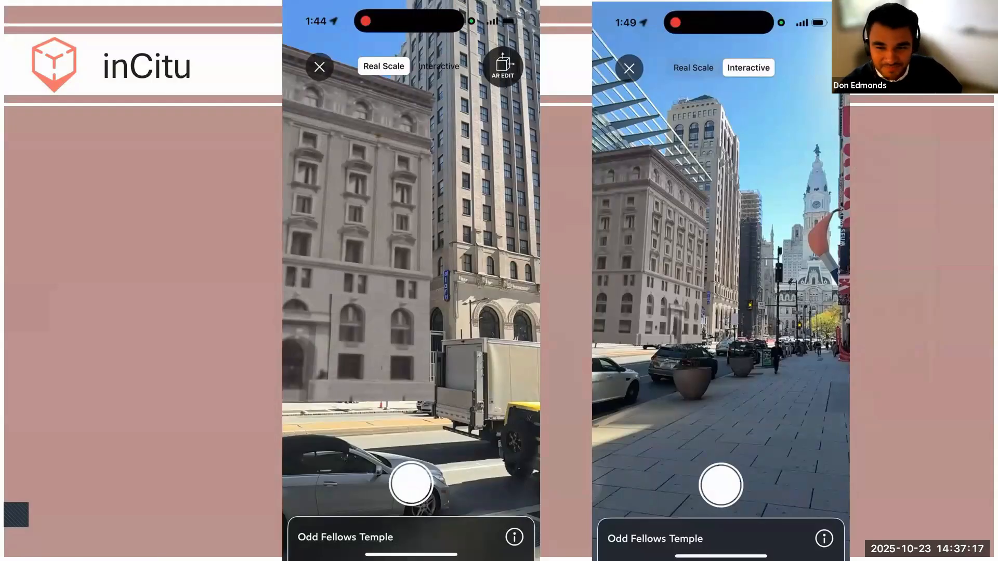
key(Right)
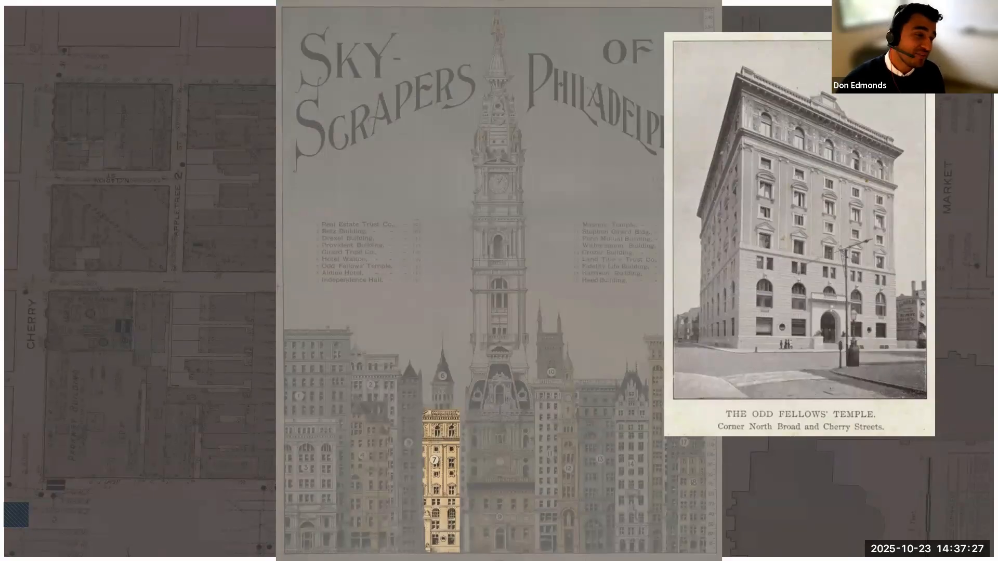
key(Right)
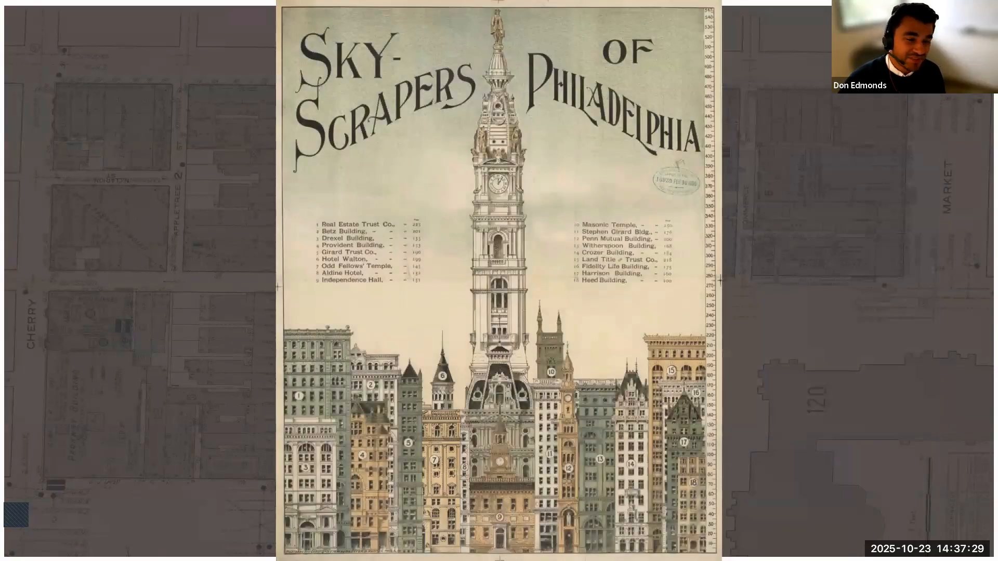